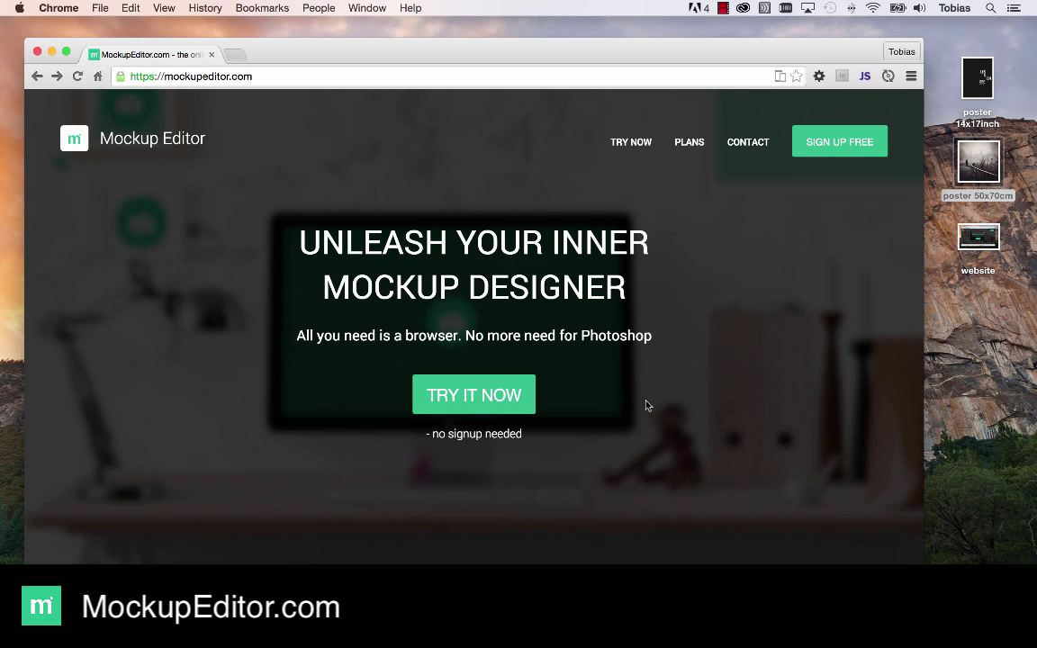
- Open the mockup editor without signing up and shorten the desk slightly at both ends
{"action": "left_click", "coordinate": [503, 394]}
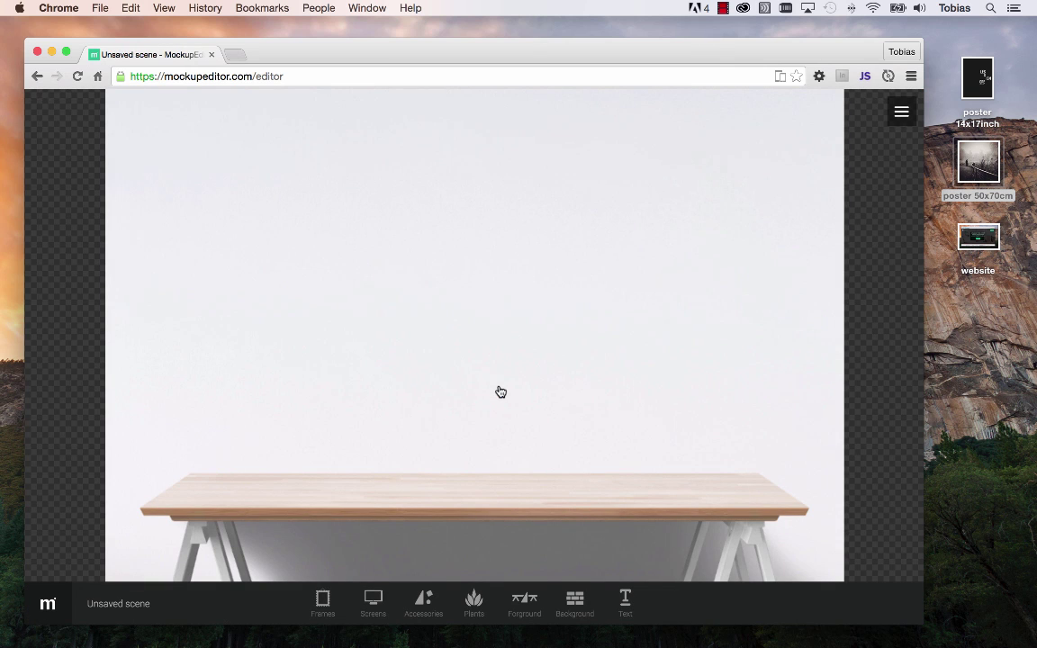
{"action": "left_click", "coordinate": [742, 511]}
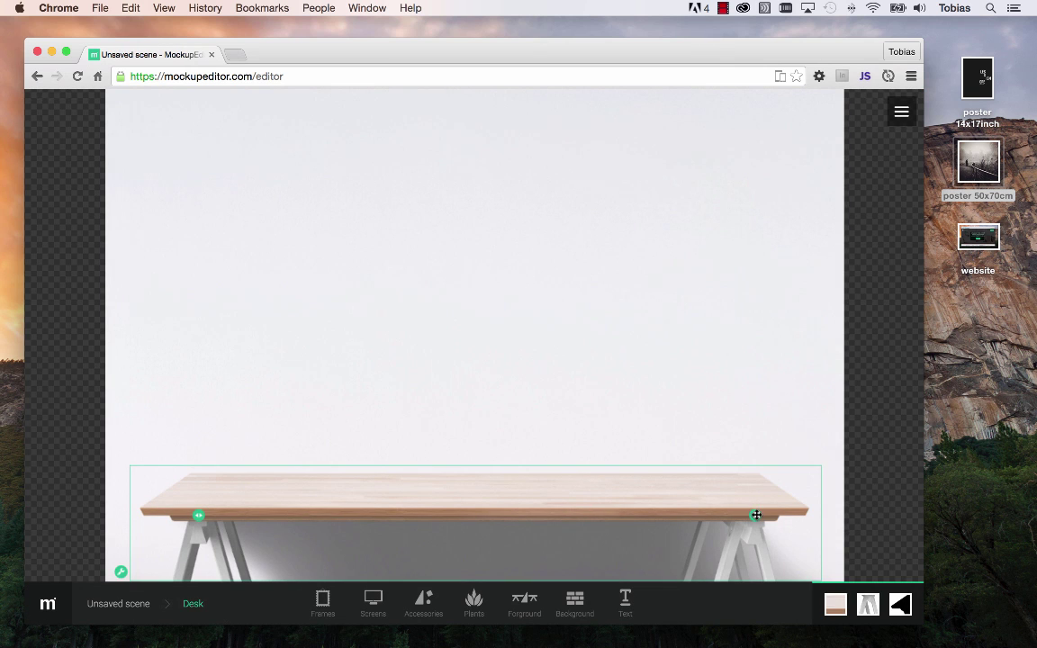
{"action": "left_click_drag", "start_coordinate": [755, 515], "coordinate": [665, 519]}
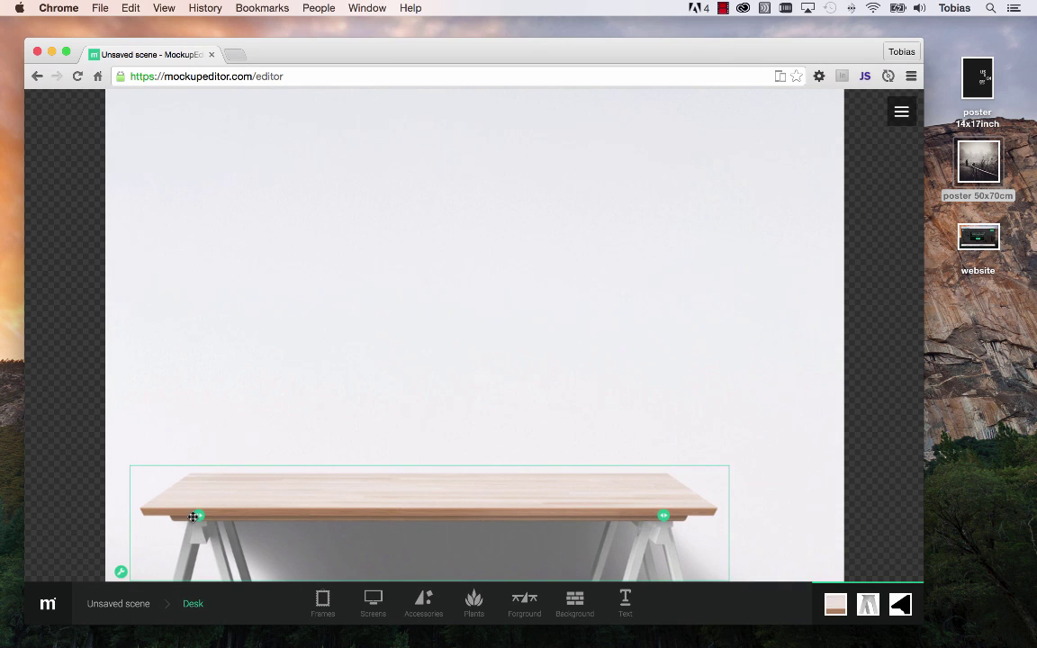
{"action": "mouse_move", "coordinate": [192, 517]}
{"action": "left_mouse_down"}
{"action": "mouse_move", "coordinate": [312, 514]}
{"action": "mouse_move", "coordinate": [200, 516]}
{"action": "left_mouse_up"}
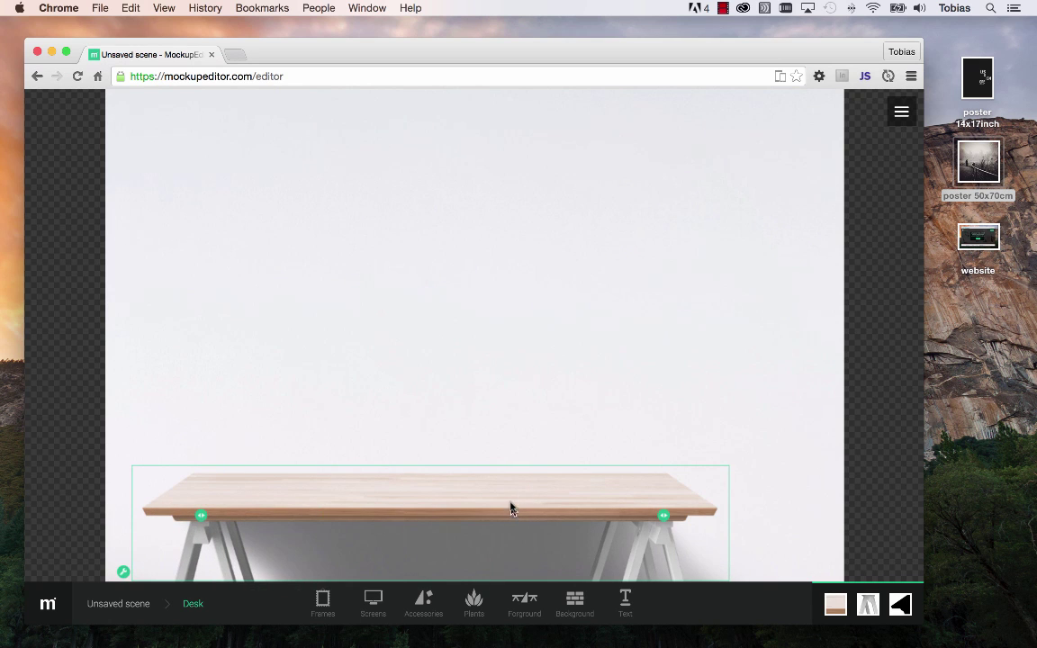
{"action": "left_click_drag", "start_coordinate": [669, 516], "coordinate": [743, 517]}
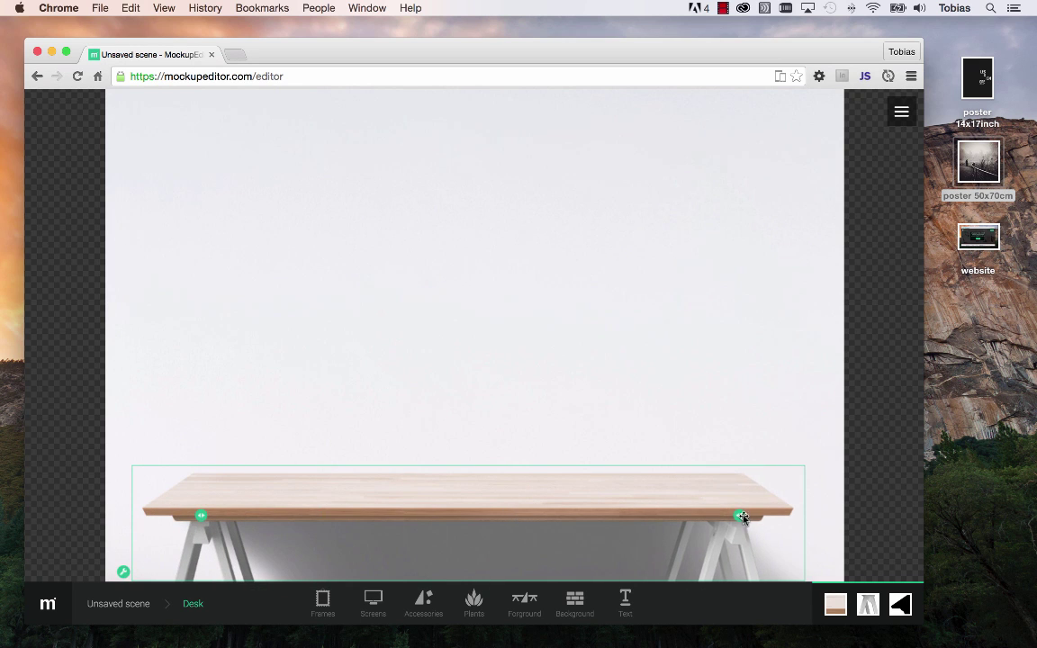
- Change the desk surface to the white marble texture
{"action": "right_click", "coordinate": [591, 491]}
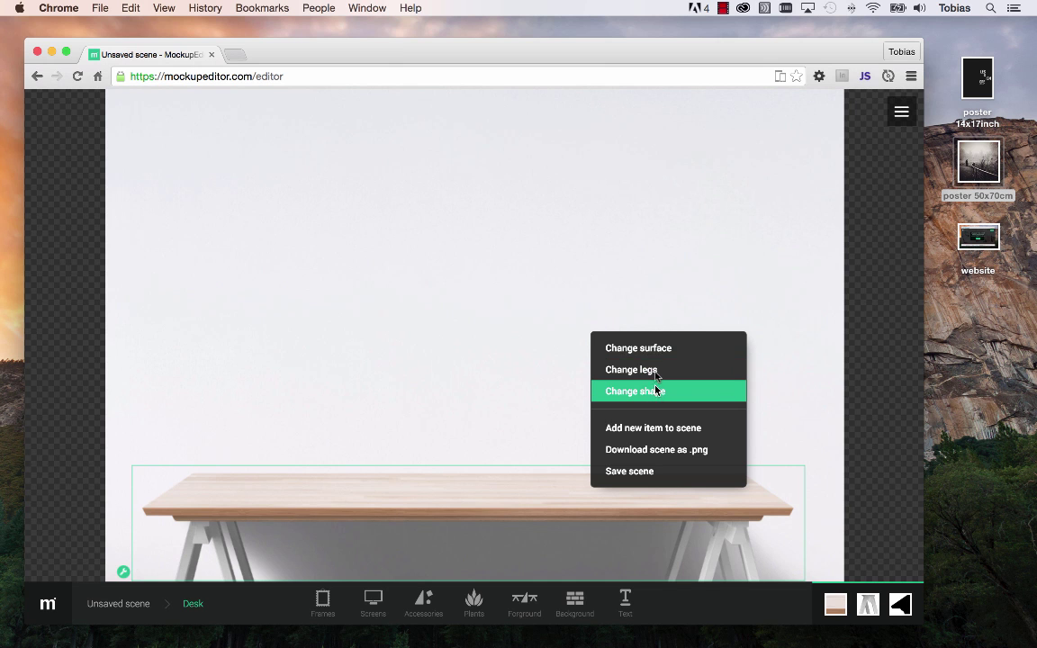
{"action": "left_click", "coordinate": [661, 348]}
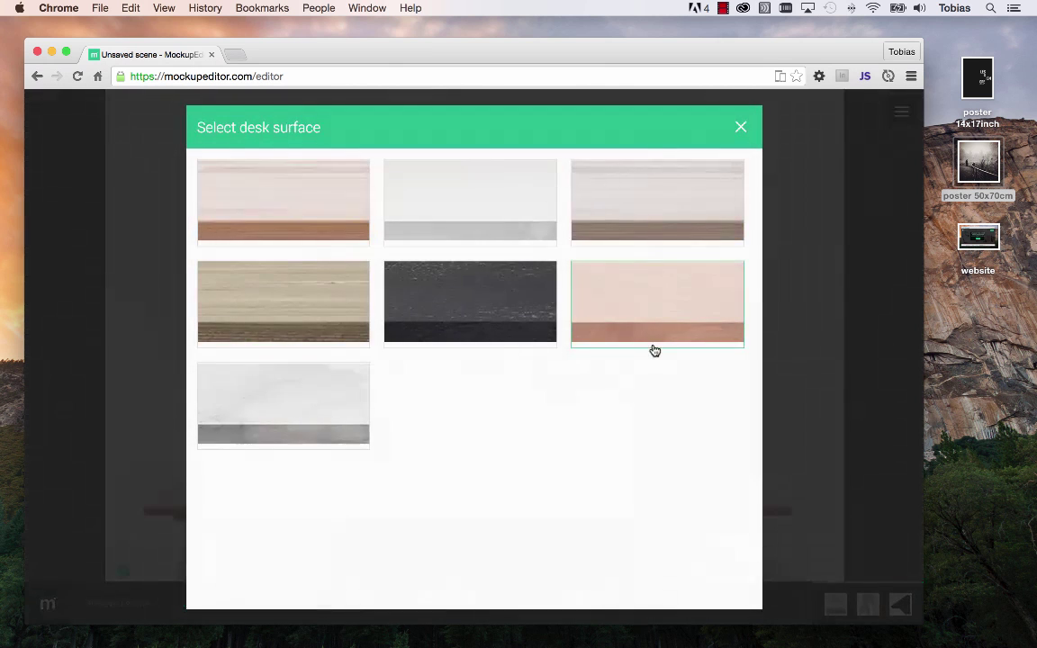
{"action": "left_click", "coordinate": [308, 413]}
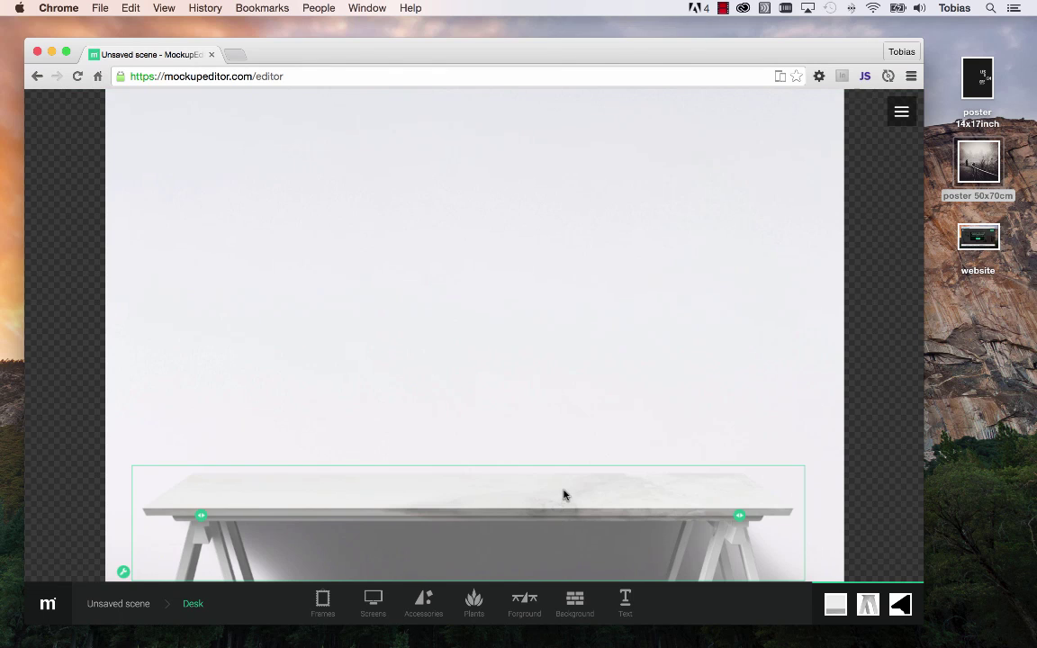
- Replace the desk's trestle legs with the crossed, curved black legs
{"action": "right_click", "coordinate": [563, 491]}
{"action": "left_click", "coordinate": [607, 374]}
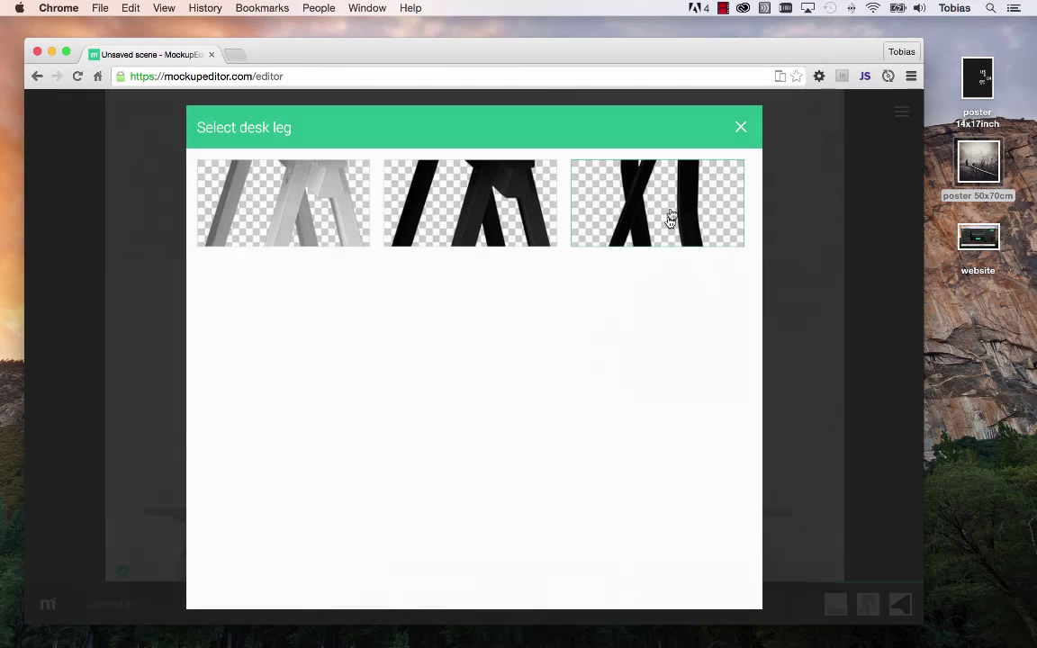
{"action": "left_click", "coordinate": [670, 214]}
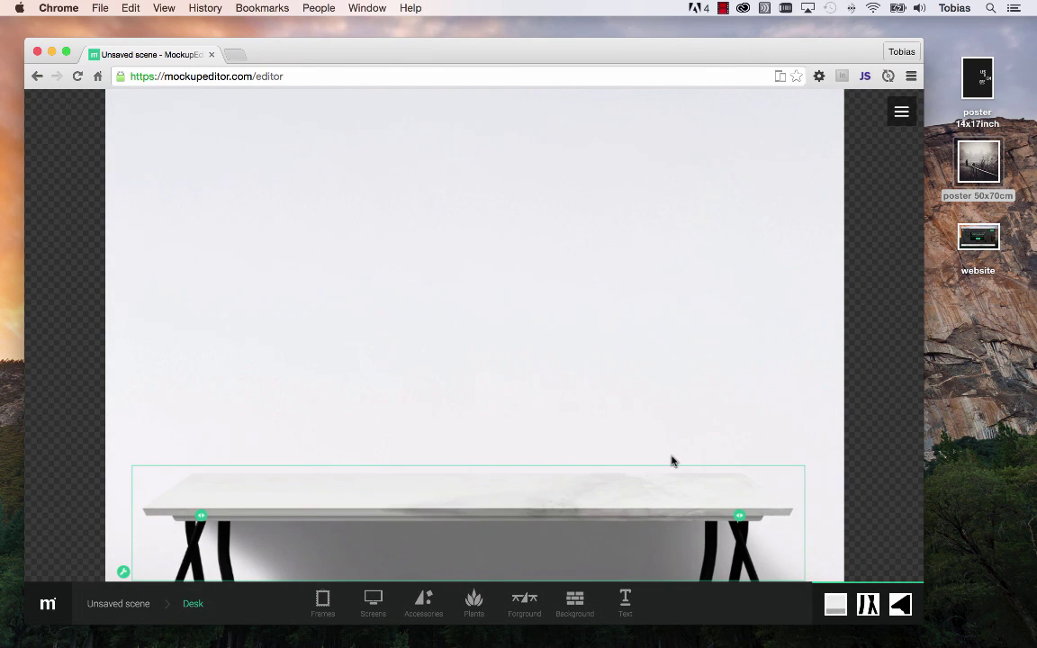
- Try the wider desk shape with a thin edge, restore the original thick-edged shape, and deselect the desk
{"action": "right_click", "coordinate": [656, 493]}
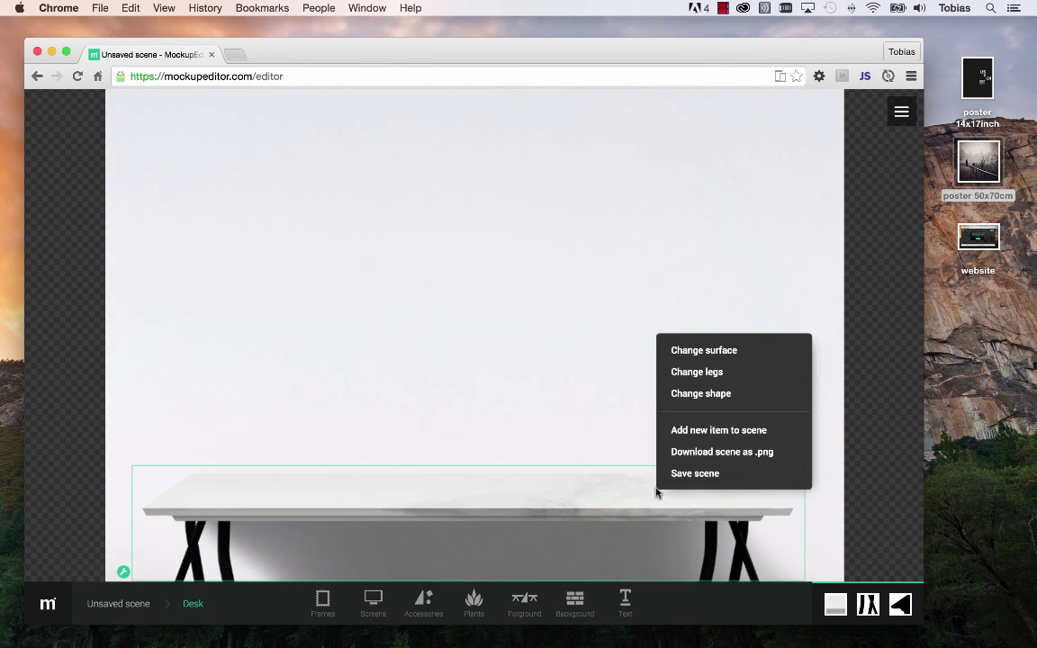
{"action": "left_click", "coordinate": [715, 393]}
{"action": "left_click", "coordinate": [510, 283]}
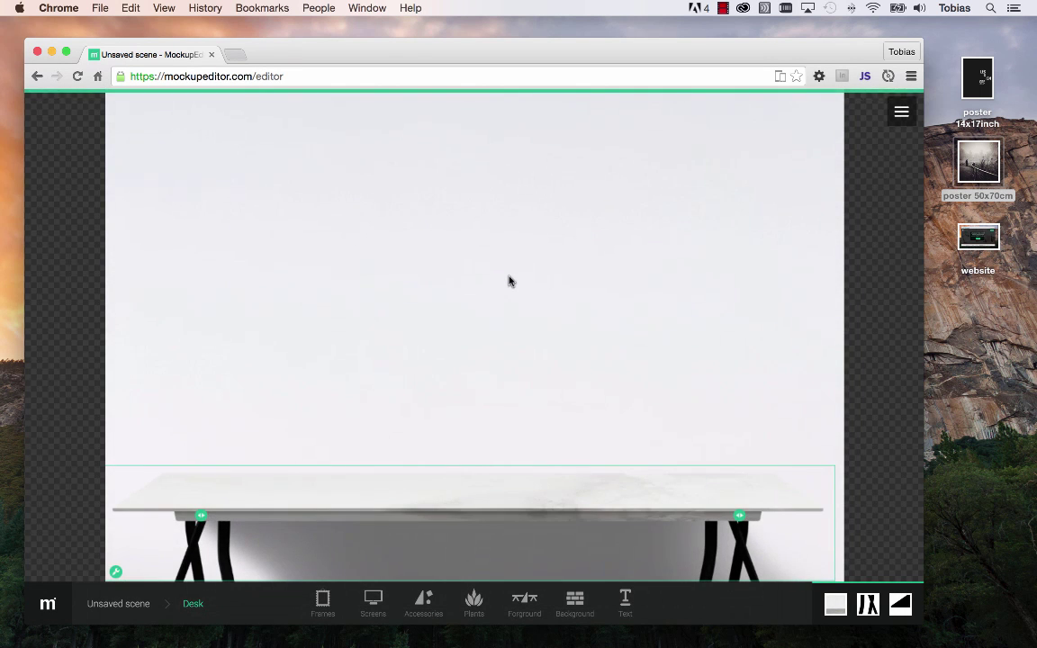
{"action": "right_click", "coordinate": [616, 479]}
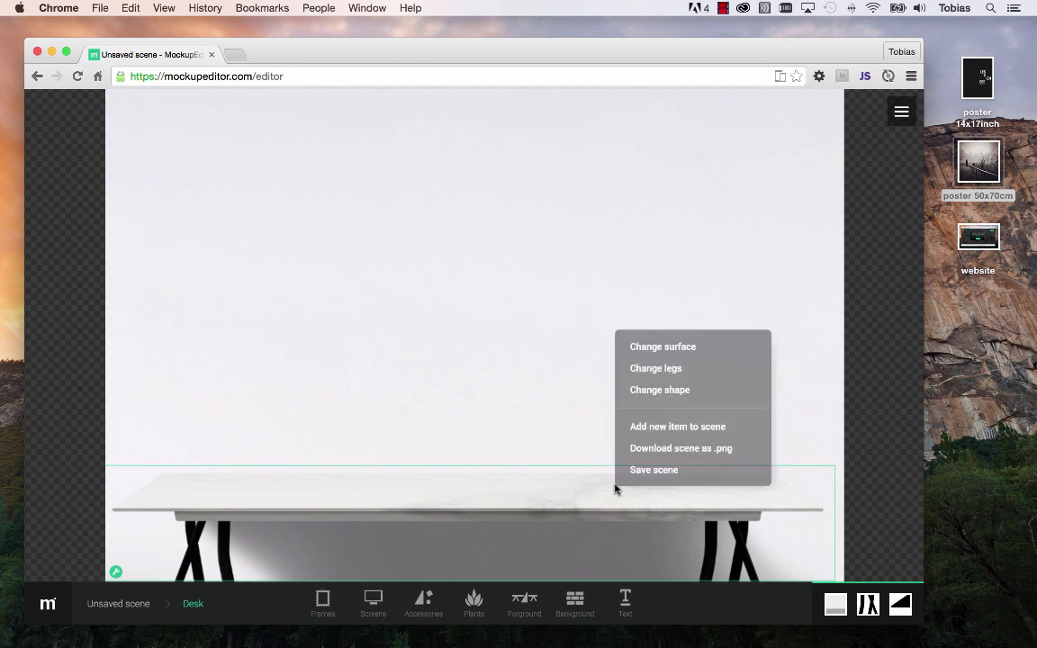
{"action": "left_click", "coordinate": [671, 393]}
{"action": "left_click", "coordinate": [469, 218]}
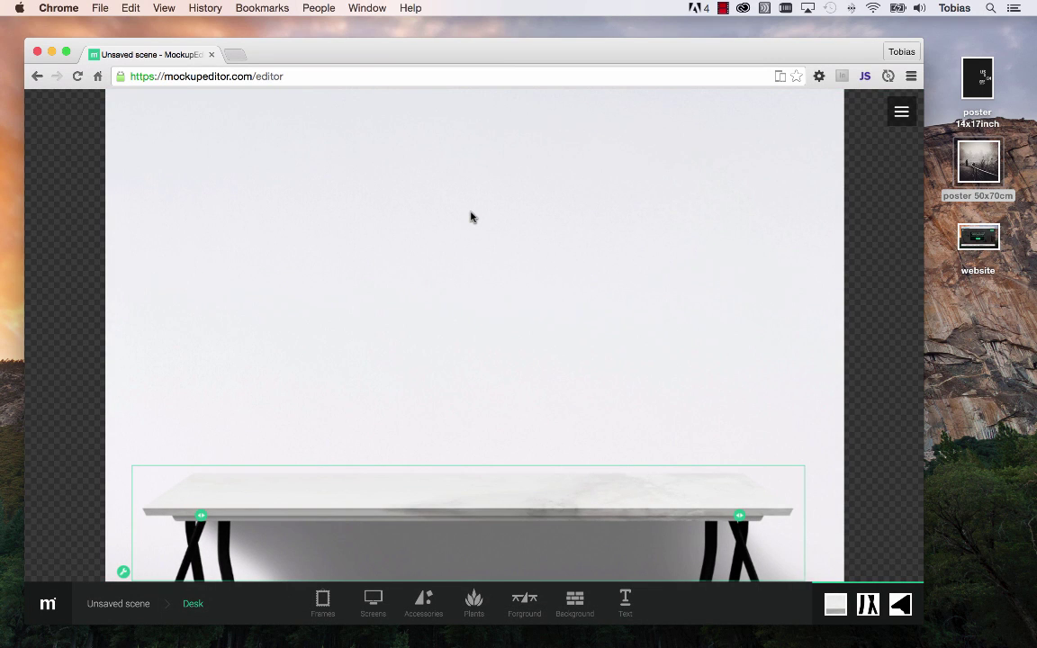
{"action": "left_click", "coordinate": [470, 218]}
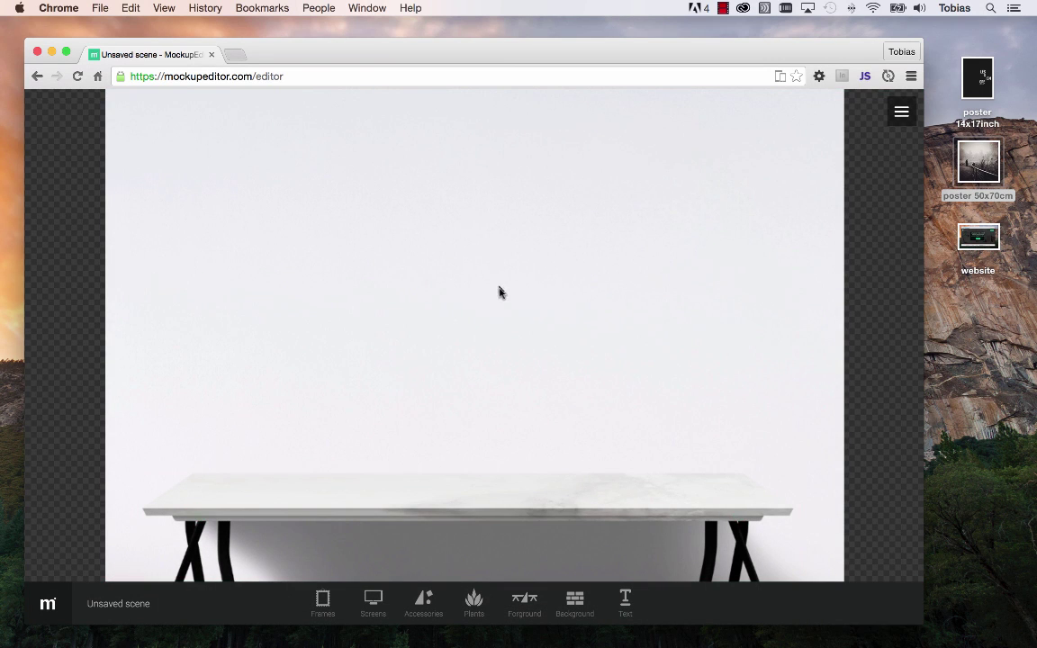
- Change the wall background to Red bricks
{"action": "left_click", "coordinate": [561, 596]}
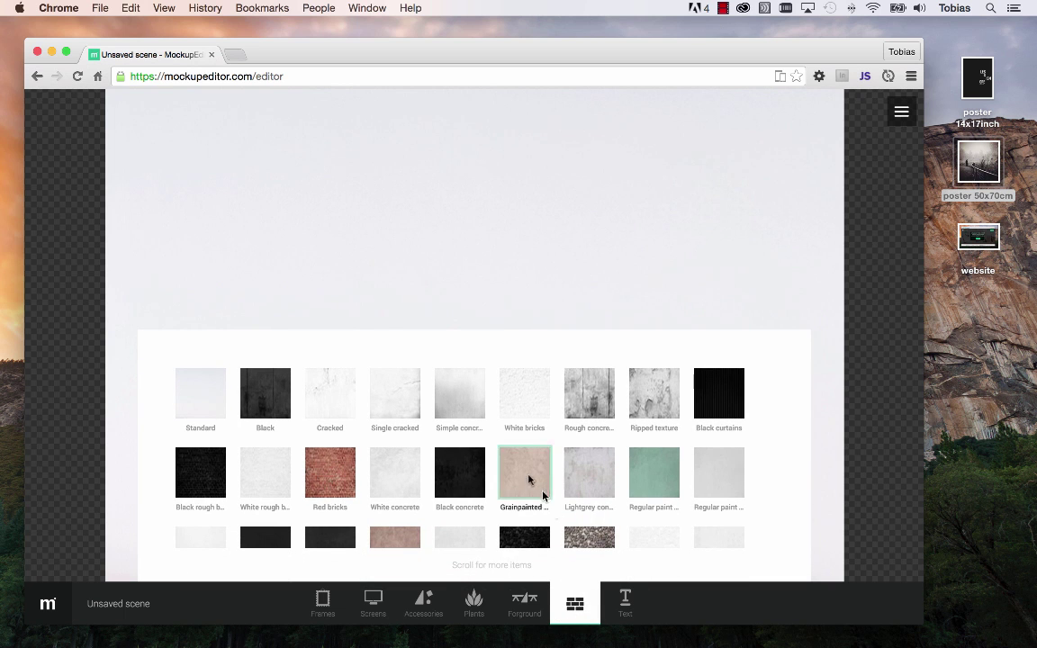
{"action": "left_click", "coordinate": [573, 262]}
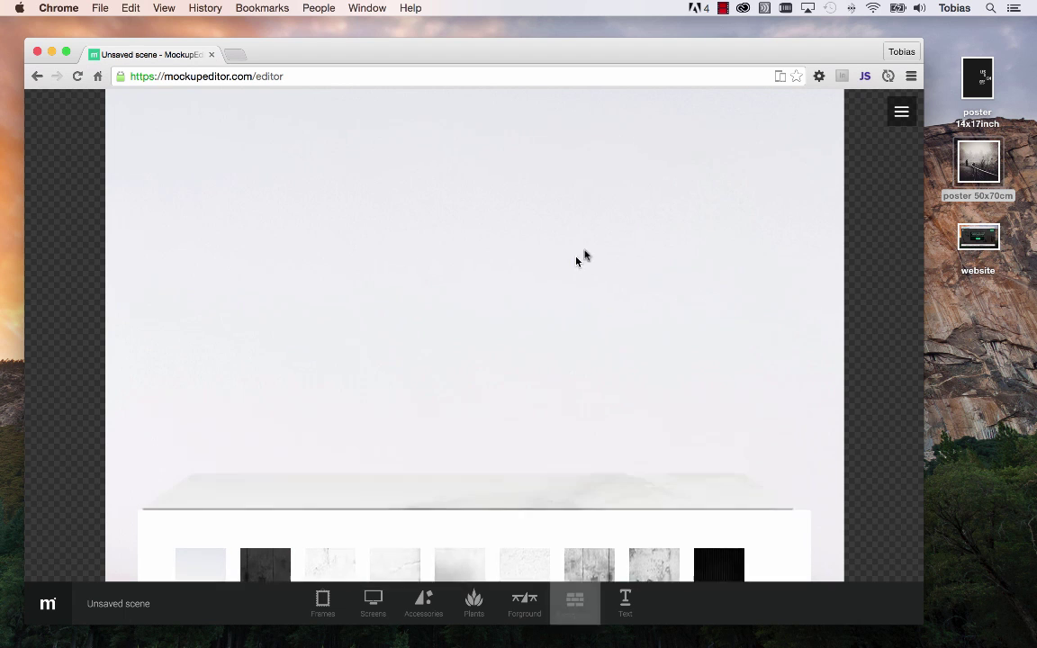
{"action": "right_click", "coordinate": [598, 211]}
{"action": "left_click", "coordinate": [634, 224]}
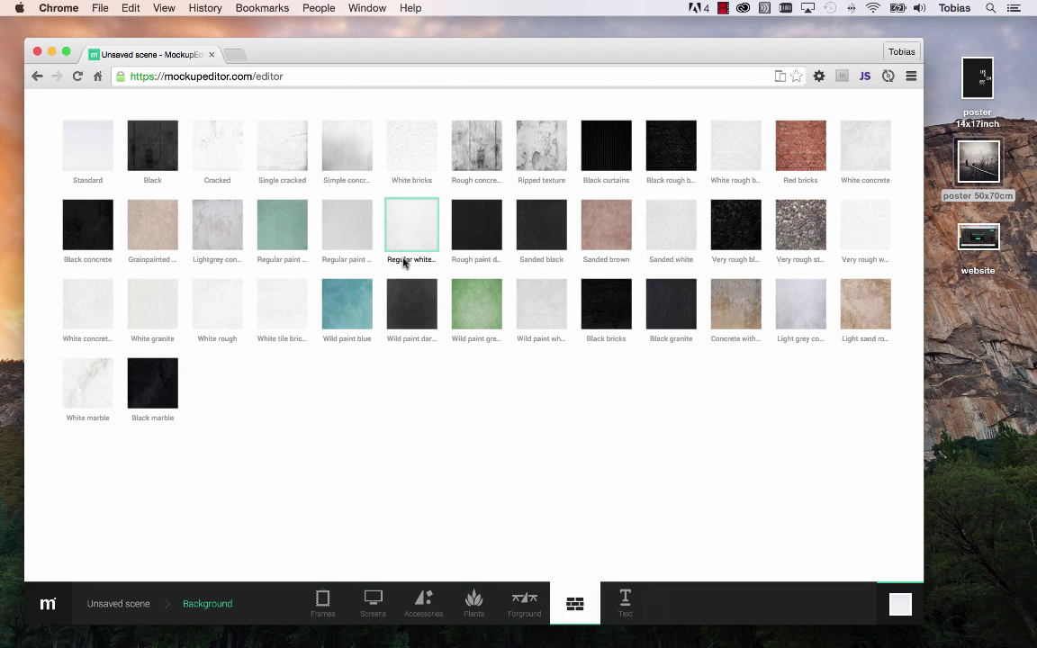
{"action": "left_click", "coordinate": [791, 160]}
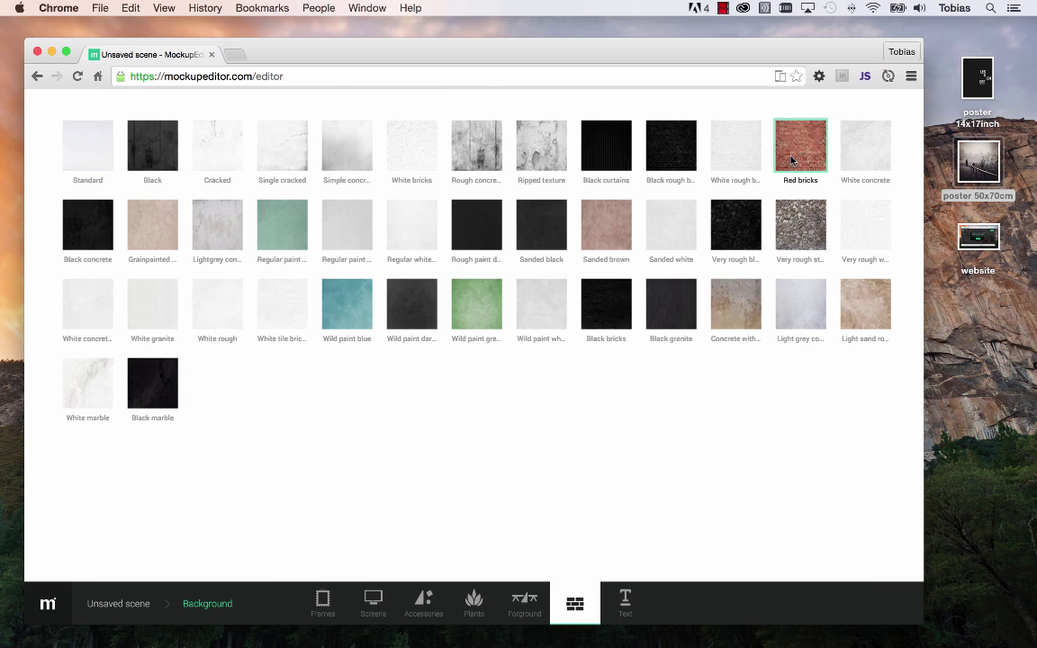
- Change the wall background to Cracked
{"action": "right_click", "coordinate": [595, 285]}
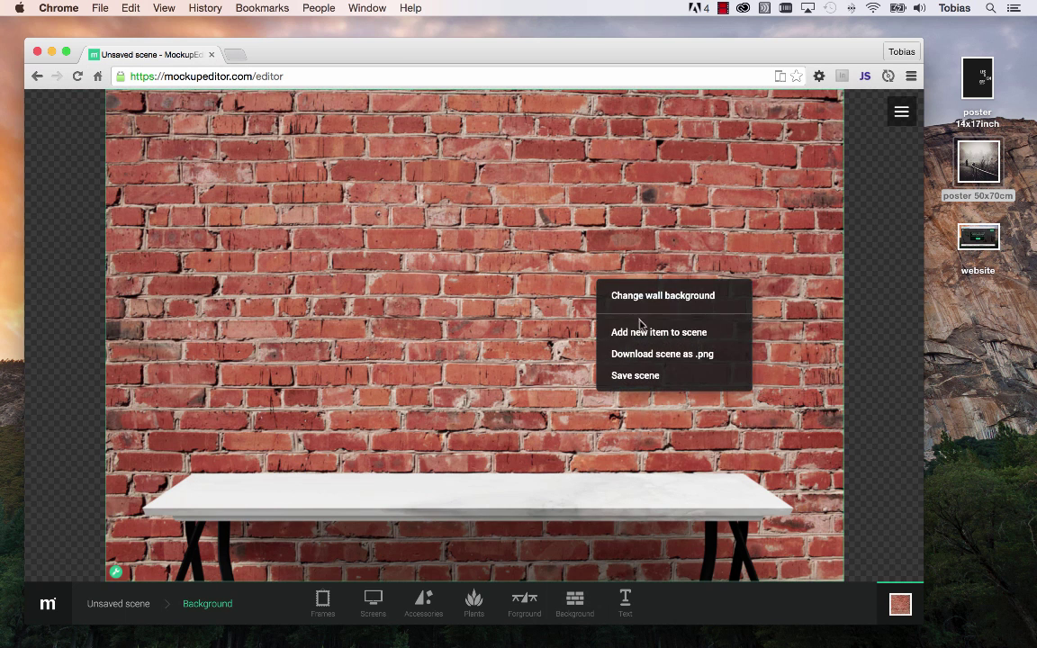
{"action": "left_click", "coordinate": [631, 296]}
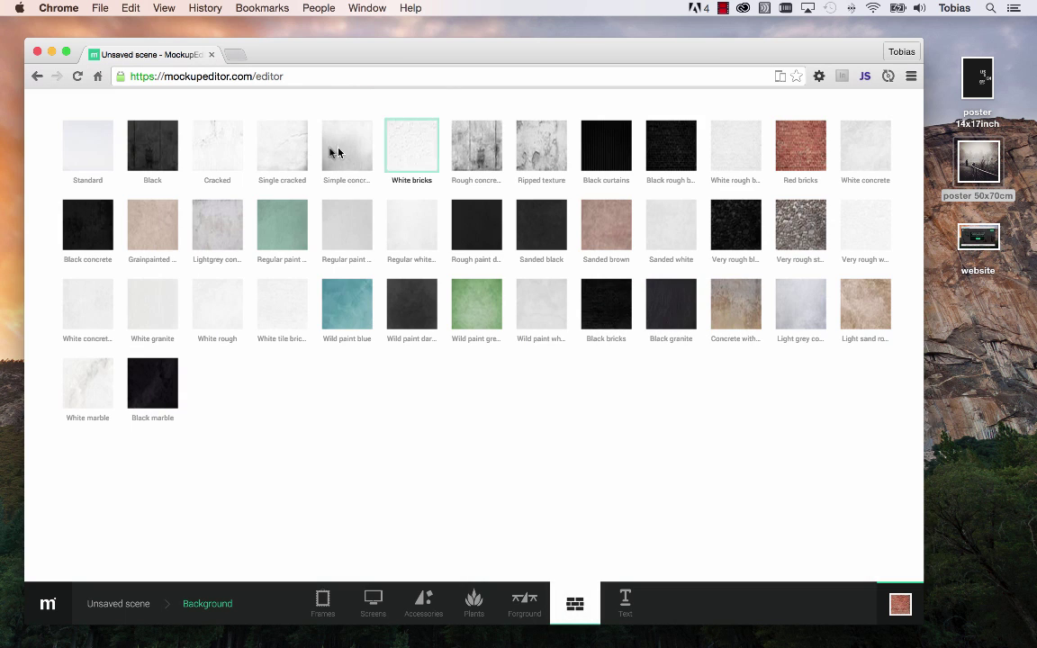
{"action": "left_click", "coordinate": [227, 146]}
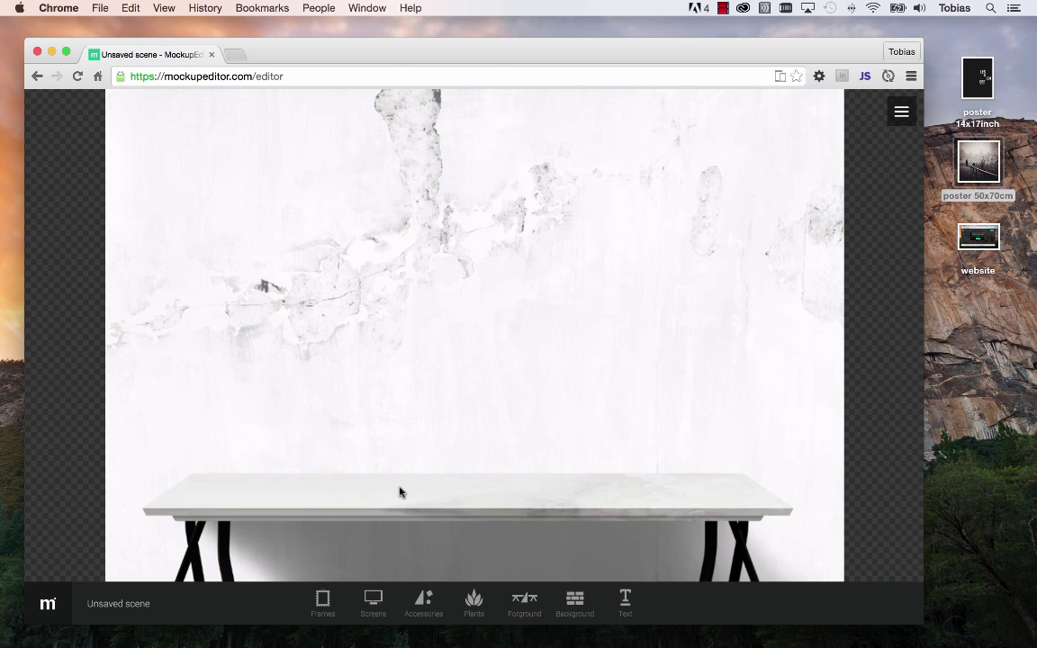
- Add the Imac screen near the middle of the desk and place the numeric Apple keyboard in front of its stand
{"action": "left_click", "coordinate": [373, 601]}
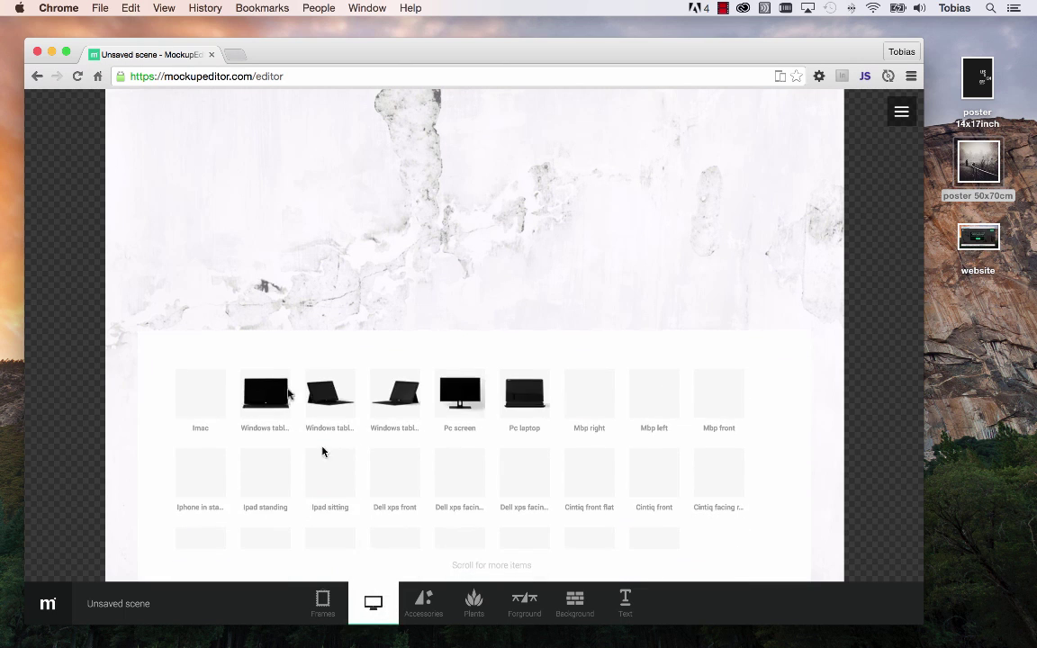
{"action": "left_click", "coordinate": [200, 391]}
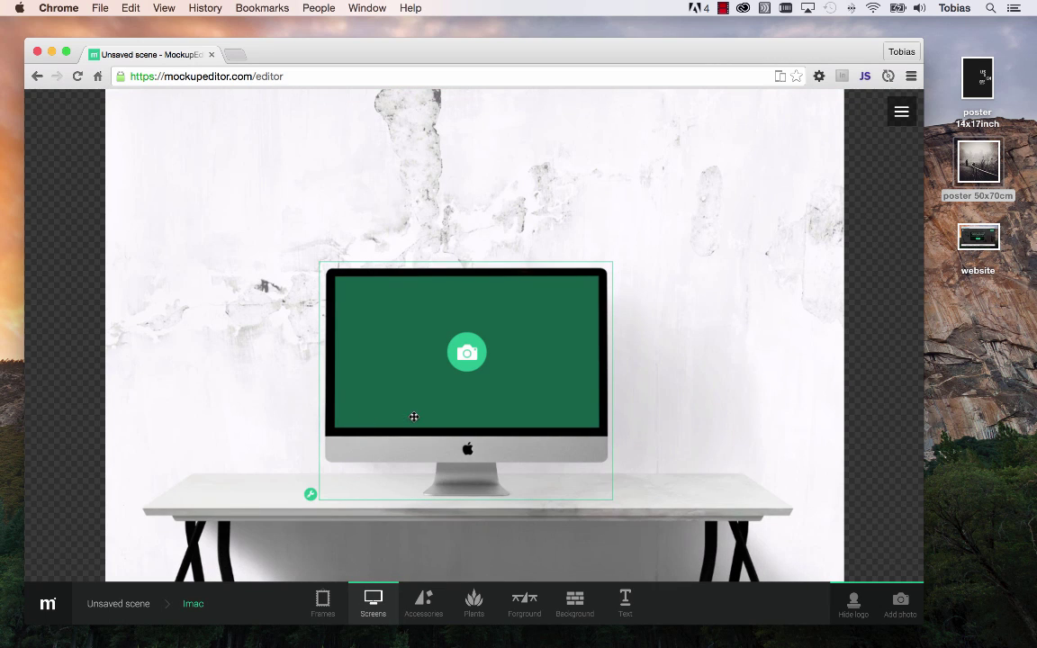
{"action": "left_click", "coordinate": [423, 600]}
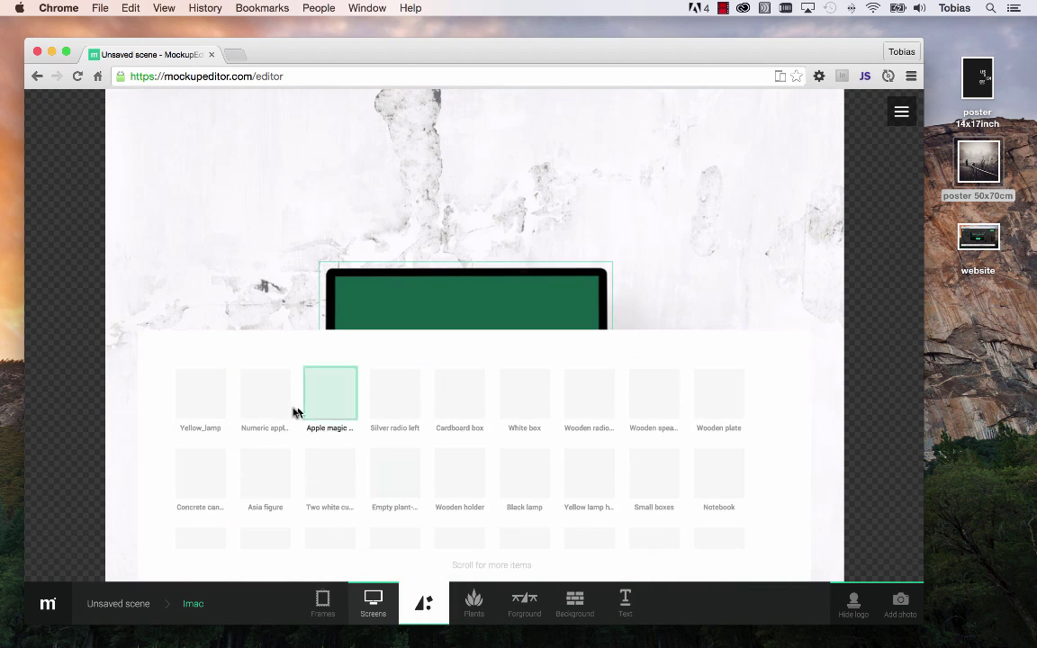
{"action": "left_click", "coordinate": [271, 396]}
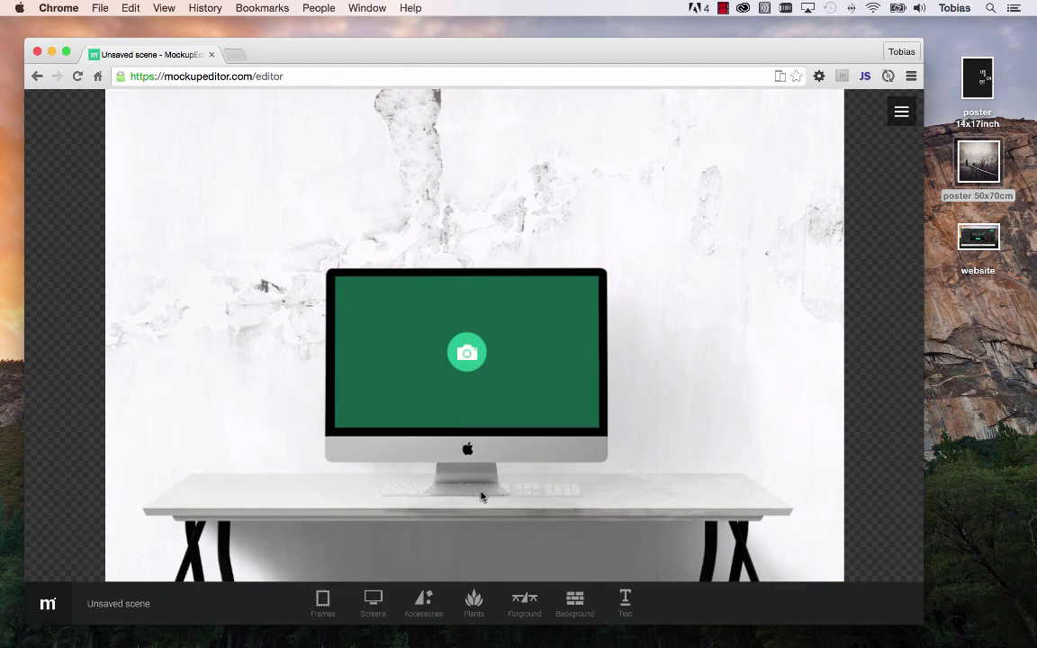
{"action": "left_click_drag", "start_coordinate": [481, 496], "coordinate": [458, 497]}
{"action": "left_click_drag", "start_coordinate": [467, 450], "coordinate": [467, 441]}
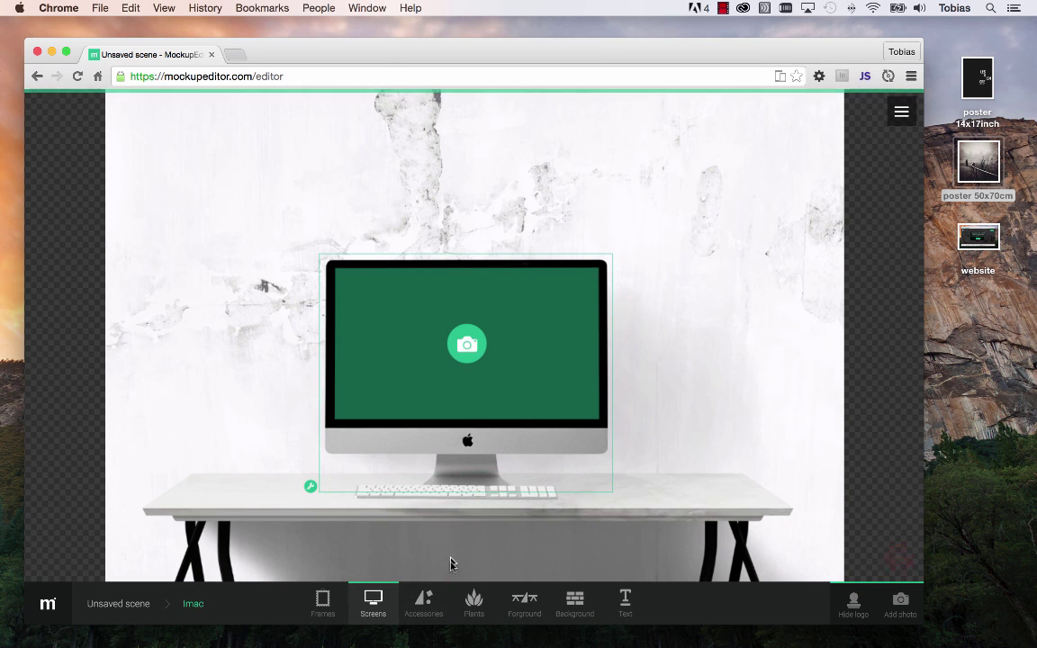
- Add the Apple magic mouse right accessory to the desk beside the keyboard
{"action": "left_click", "coordinate": [372, 602]}
{"action": "left_click", "coordinate": [423, 601]}
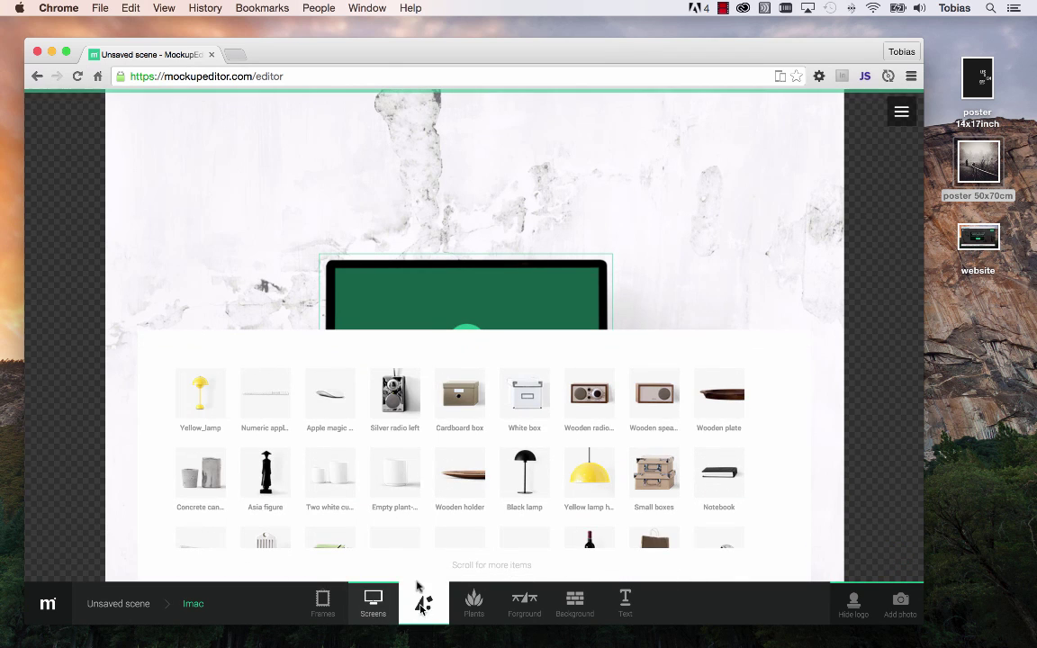
{"action": "left_click", "coordinate": [330, 392]}
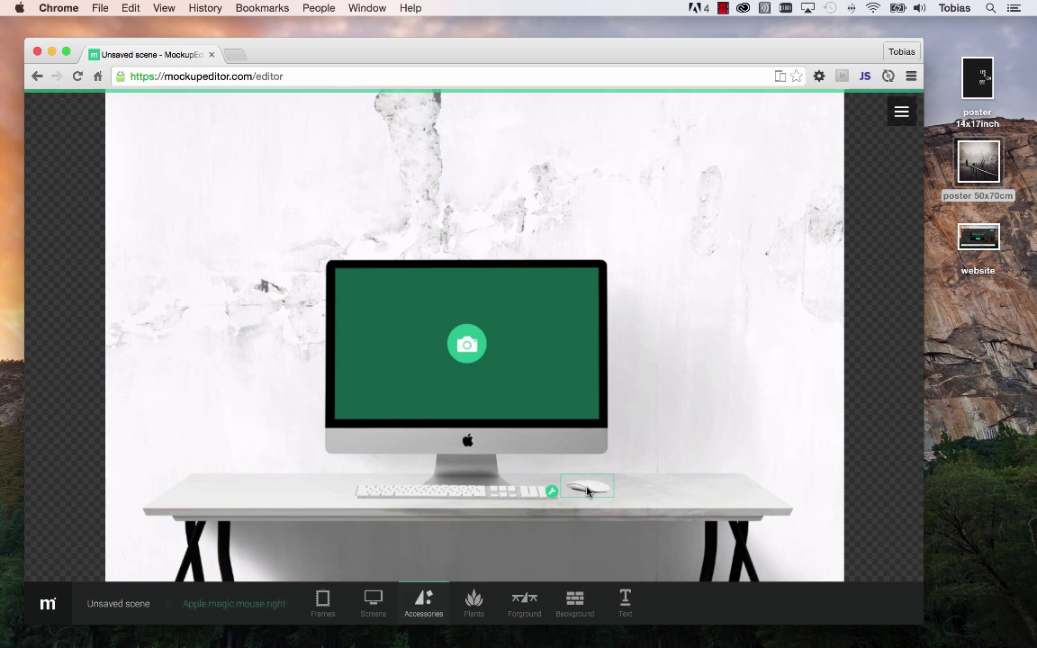
- Add the black Wacom pen stand to the desk, to the left of the iMac
{"action": "left_click", "coordinate": [417, 609]}
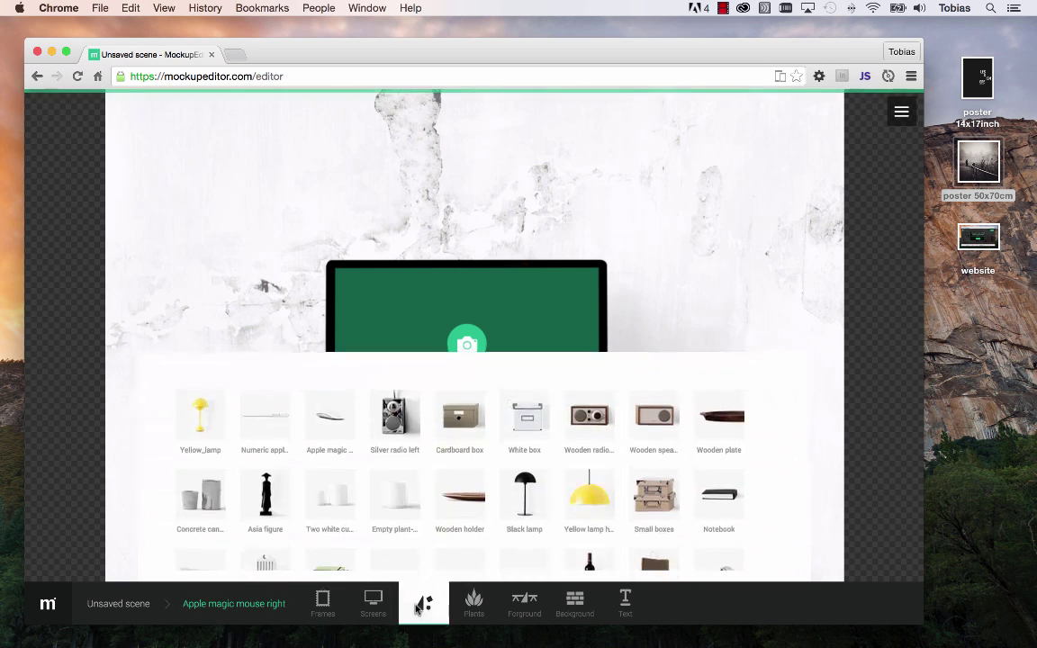
{"action": "scroll", "coordinate": [419, 500], "scroll_direction": "down", "scroll_amount": 15}
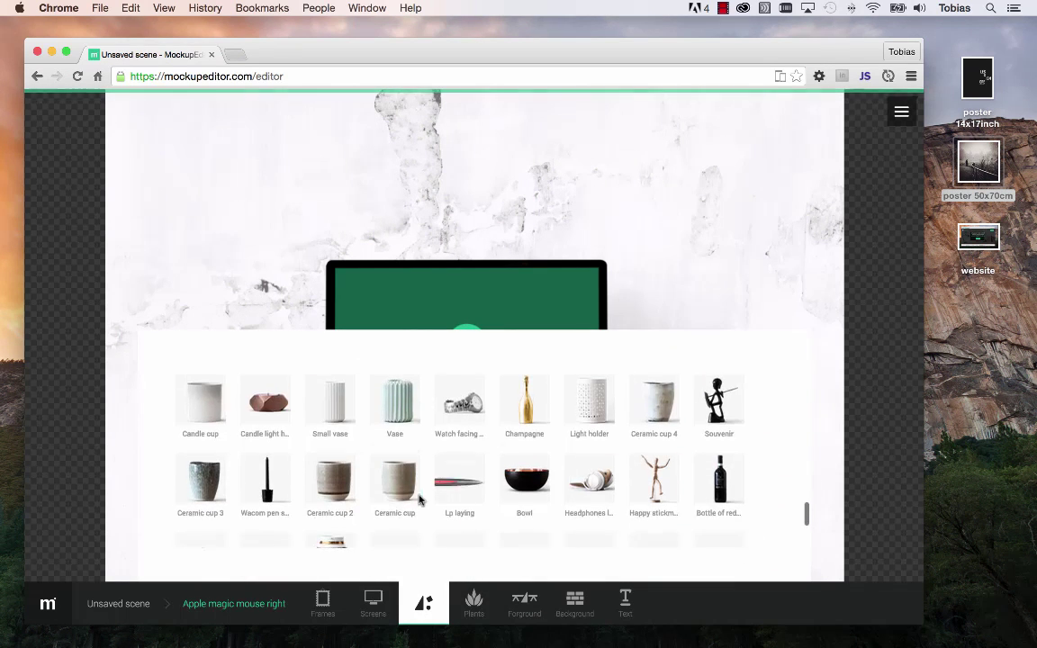
{"action": "left_click", "coordinate": [267, 443]}
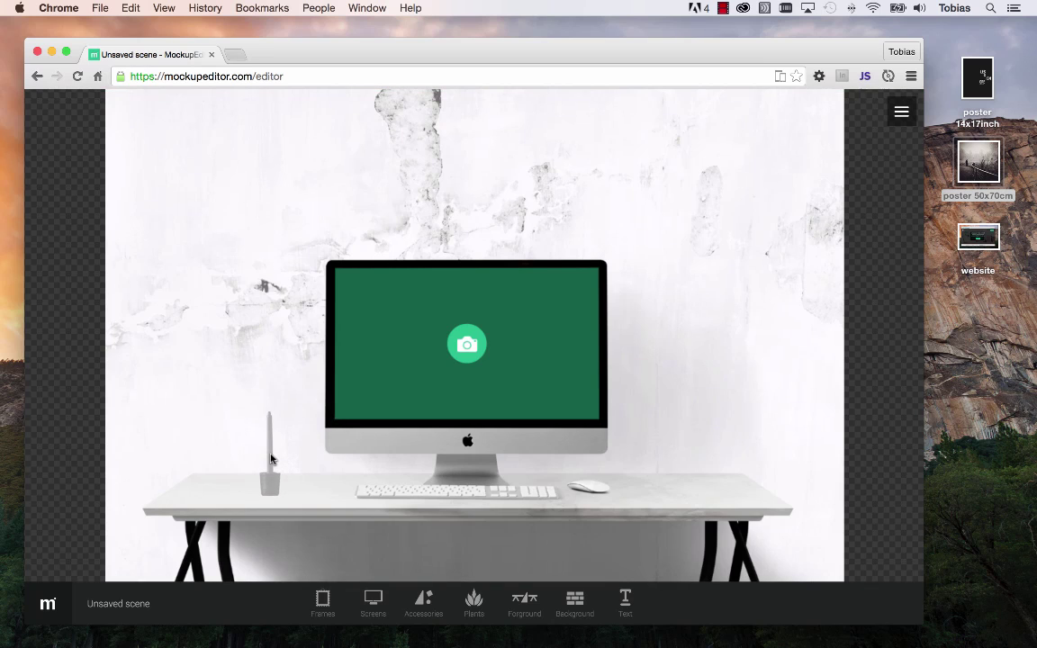
{"action": "left_click", "coordinate": [270, 458]}
- Add the Yellow_lamp accessory and move it to the left of the iMac, beside the pen stand
{"action": "left_click", "coordinate": [436, 610]}
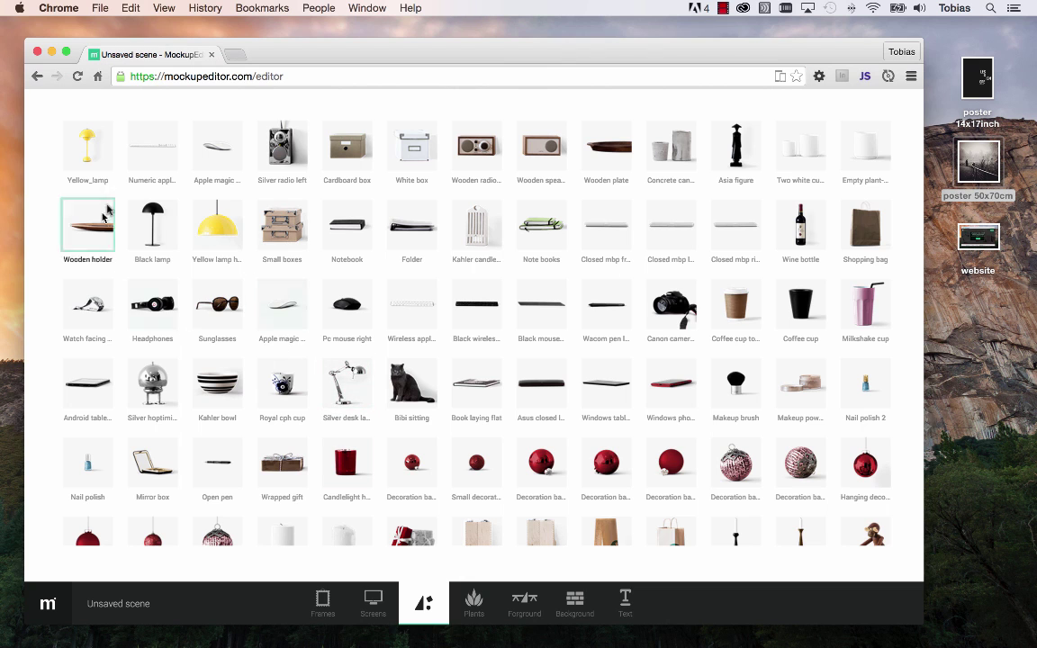
{"action": "left_click", "coordinate": [85, 147]}
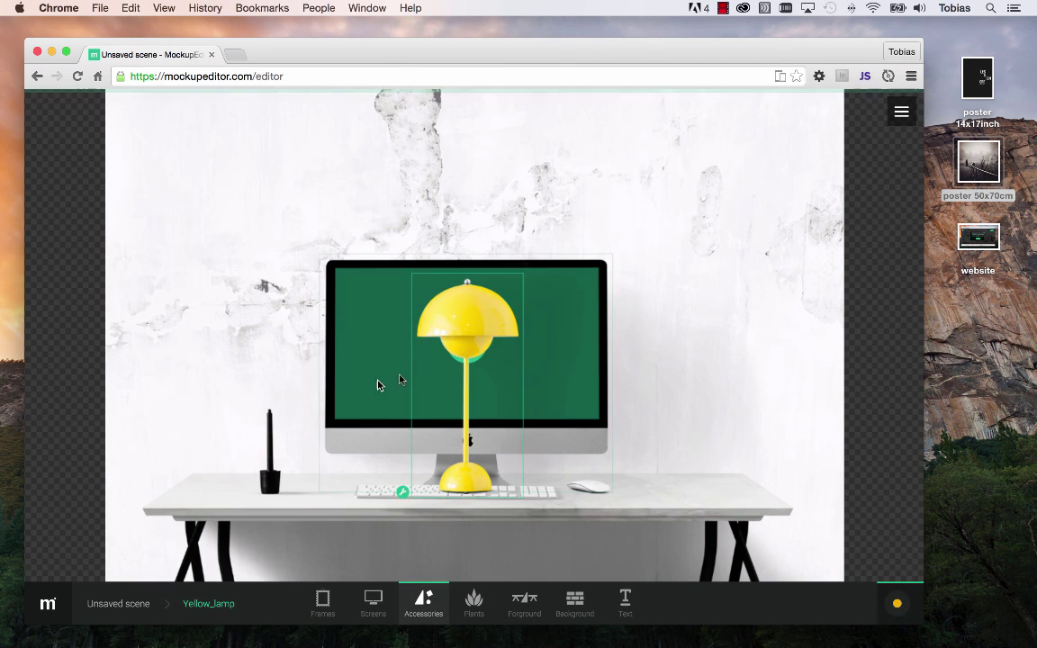
{"action": "left_click_drag", "start_coordinate": [472, 329], "coordinate": [257, 322]}
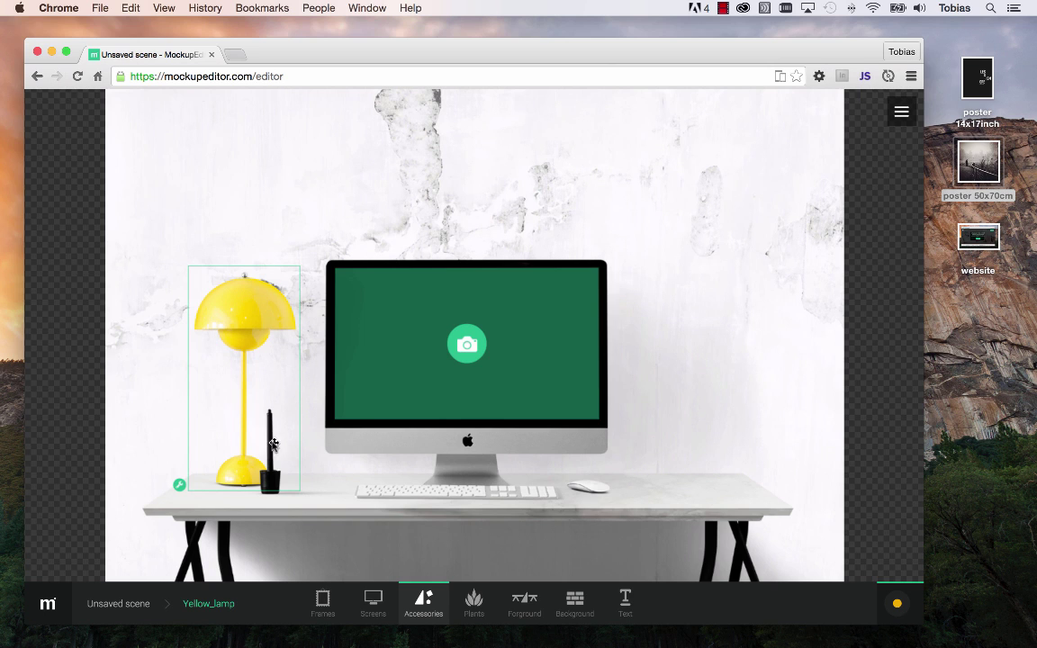
- Nudge the Wacom pen stand slightly left and move the magic mouse a little farther from the keyboard
{"action": "left_click", "coordinate": [270, 443]}
{"action": "mouse_move", "coordinate": [270, 478]}
{"action": "left_mouse_down"}
{"action": "mouse_move", "coordinate": [265, 461]}
{"action": "mouse_move", "coordinate": [265, 478]}
{"action": "left_mouse_up"}
{"action": "mouse_move", "coordinate": [587, 487]}
{"action": "left_mouse_down"}
{"action": "mouse_move", "coordinate": [221, 487]}
{"action": "mouse_move", "coordinate": [621, 491]}
{"action": "mouse_move", "coordinate": [604, 494]}
{"action": "left_mouse_up"}
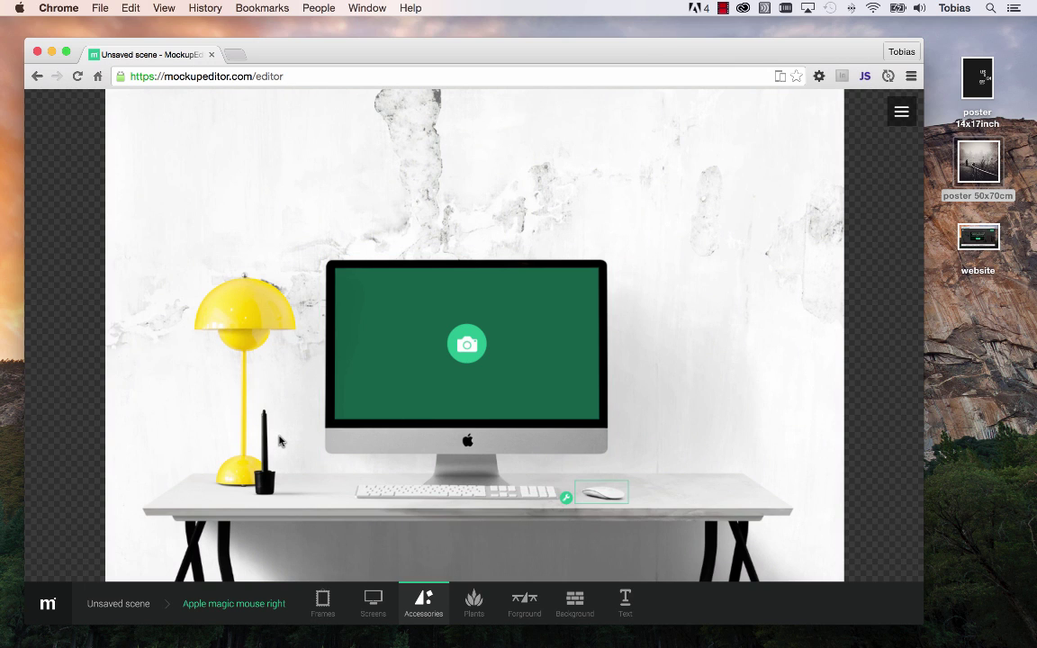
- Try recolouring the yellow lamp by shifting its hue to cyan
{"action": "left_click", "coordinate": [273, 317]}
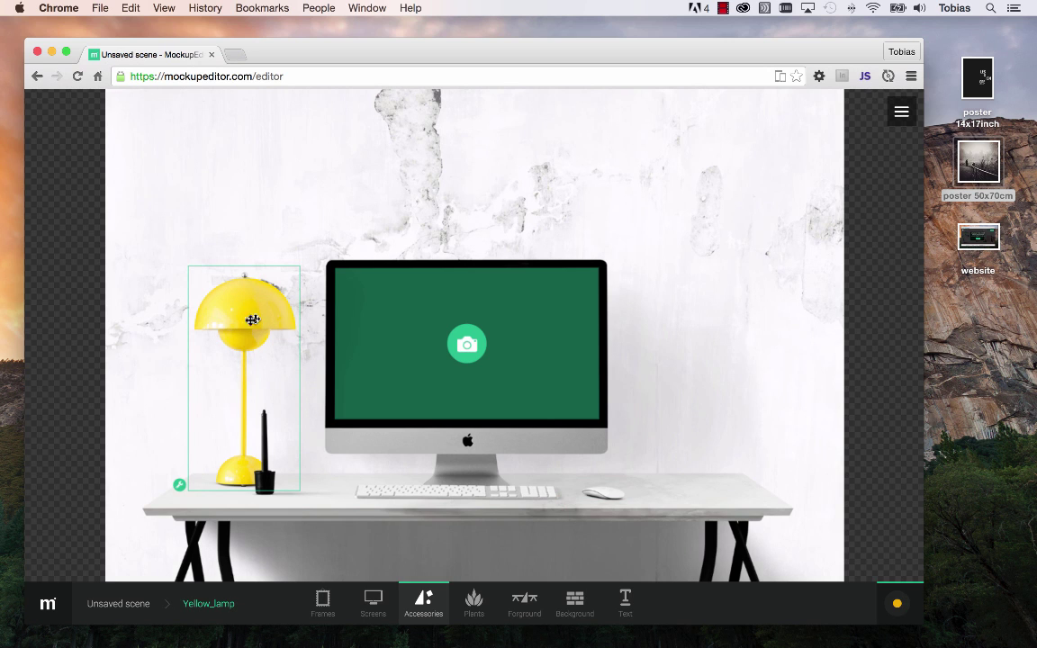
{"action": "right_click", "coordinate": [273, 320]}
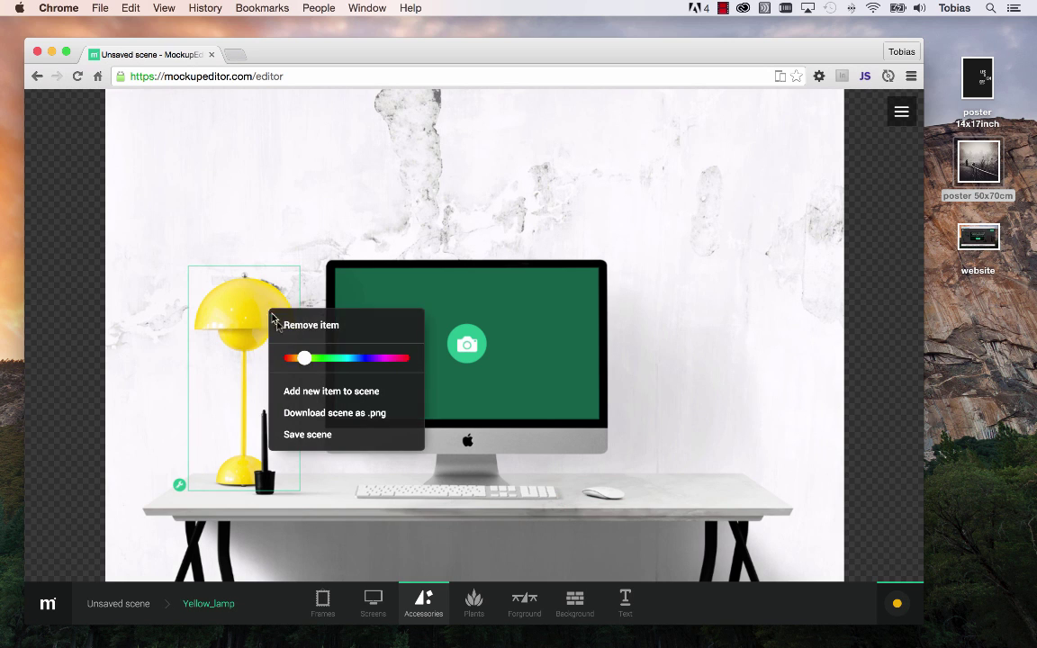
{"action": "mouse_move", "coordinate": [314, 360]}
{"action": "left_mouse_down"}
{"action": "mouse_move", "coordinate": [407, 359]}
{"action": "mouse_move", "coordinate": [297, 355]}
{"action": "left_mouse_up"}
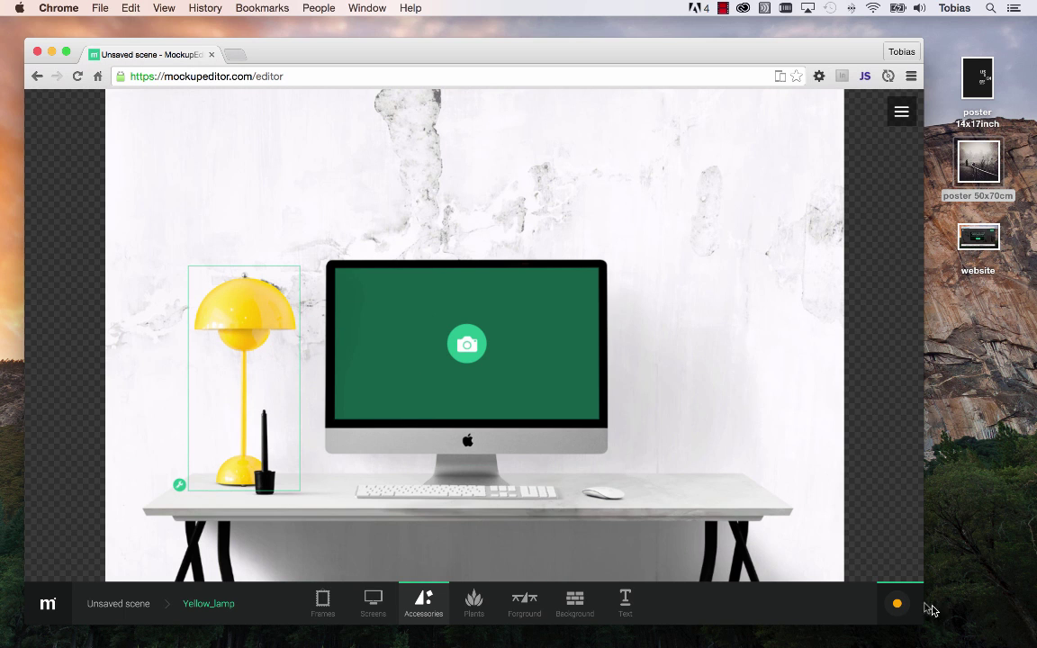
{"action": "left_click", "coordinate": [896, 604]}
{"action": "left_click_drag", "start_coordinate": [896, 597], "coordinate": [895, 486]}
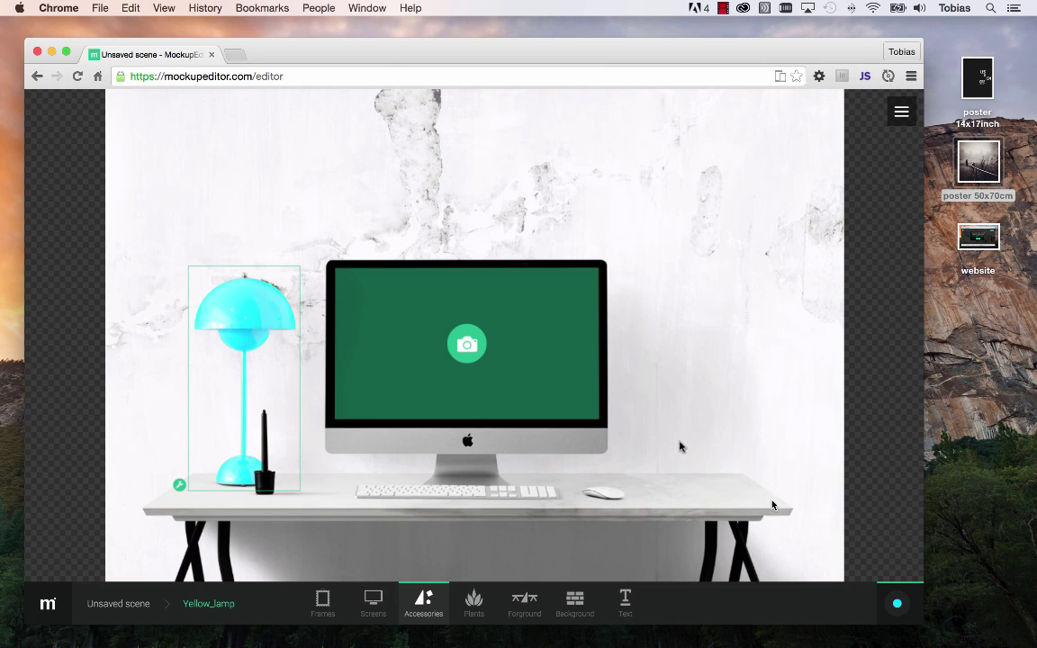
{"action": "left_click", "coordinate": [558, 442]}
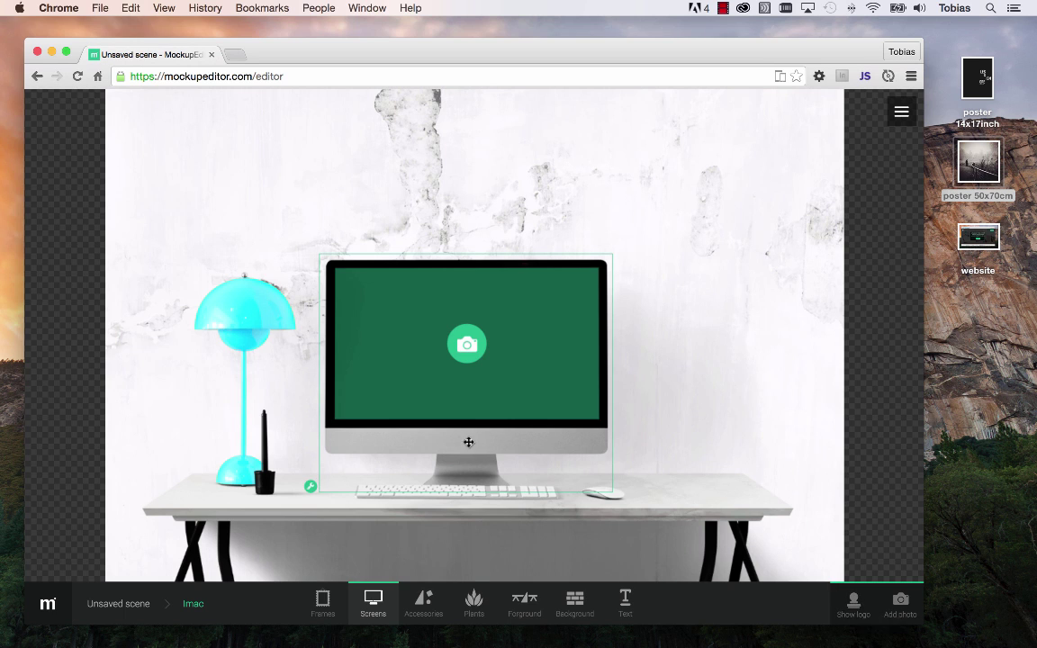
- Change the lamp's hue to orange and deselect it
{"action": "left_click", "coordinate": [243, 279]}
{"action": "right_click", "coordinate": [262, 302]}
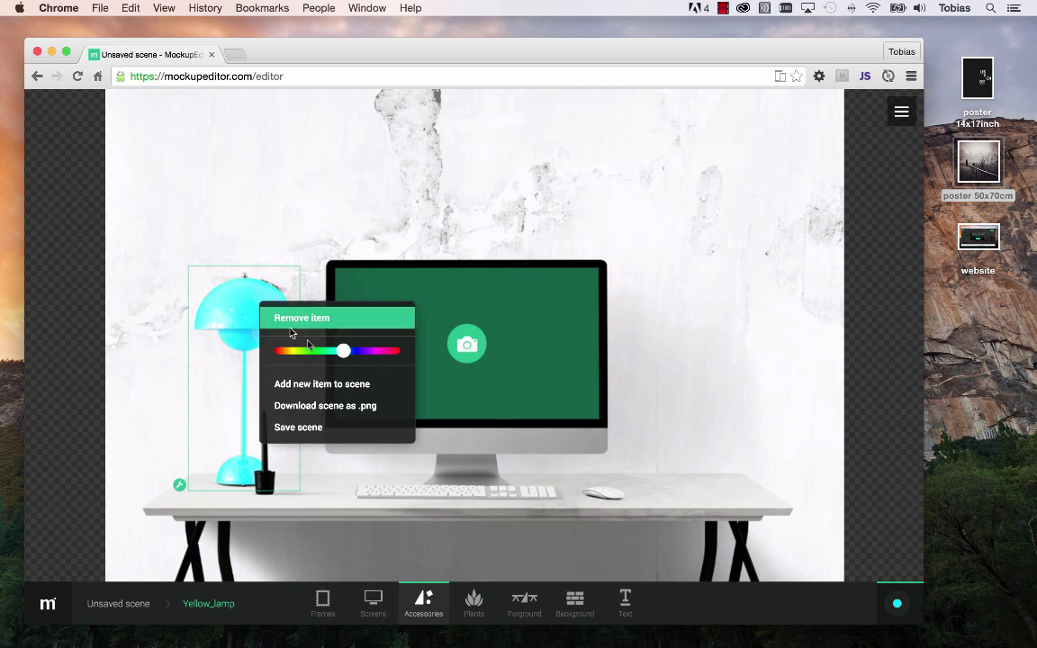
{"action": "left_click_drag", "start_coordinate": [343, 357], "coordinate": [280, 352]}
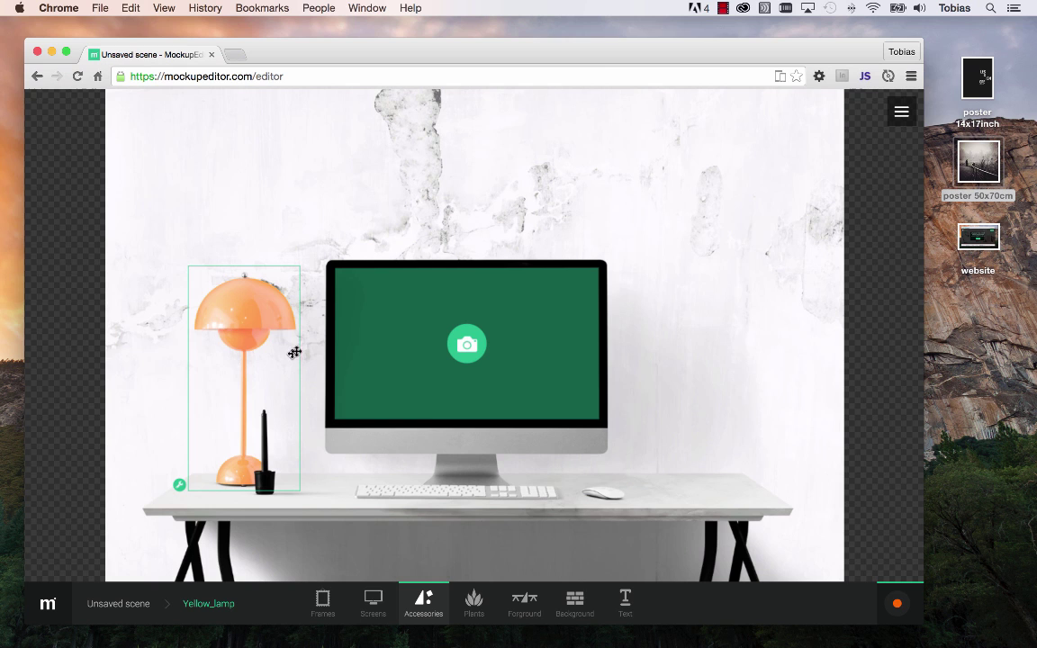
{"action": "left_click", "coordinate": [314, 325]}
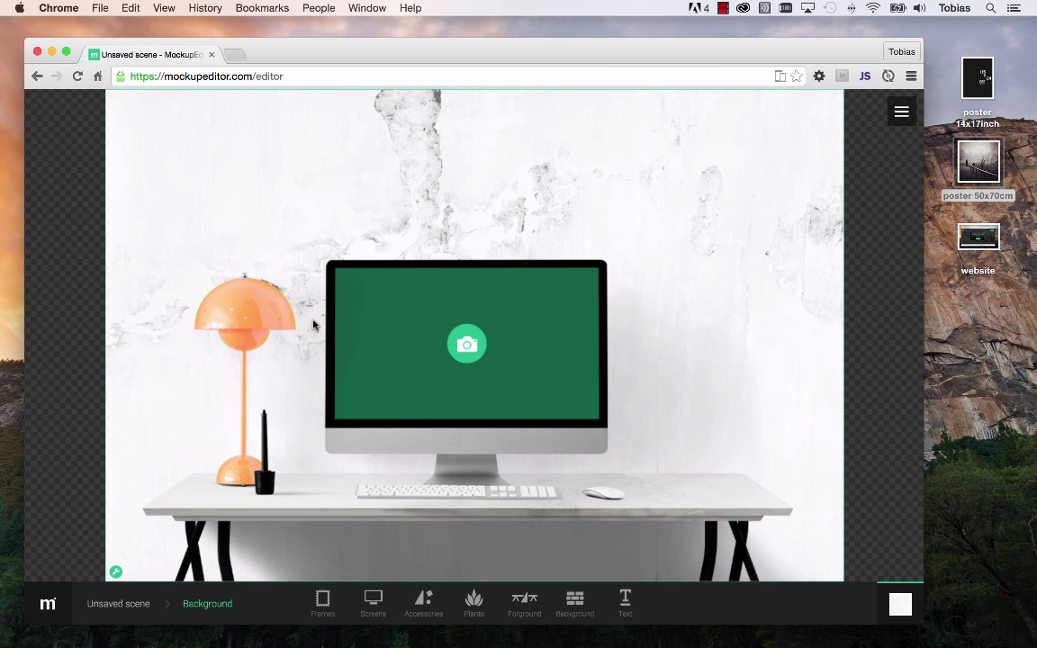
- Add the wooden speaker to the right of the iMac and the Wooden radio left behind the lamp and pen stand
{"action": "left_click", "coordinate": [430, 605]}
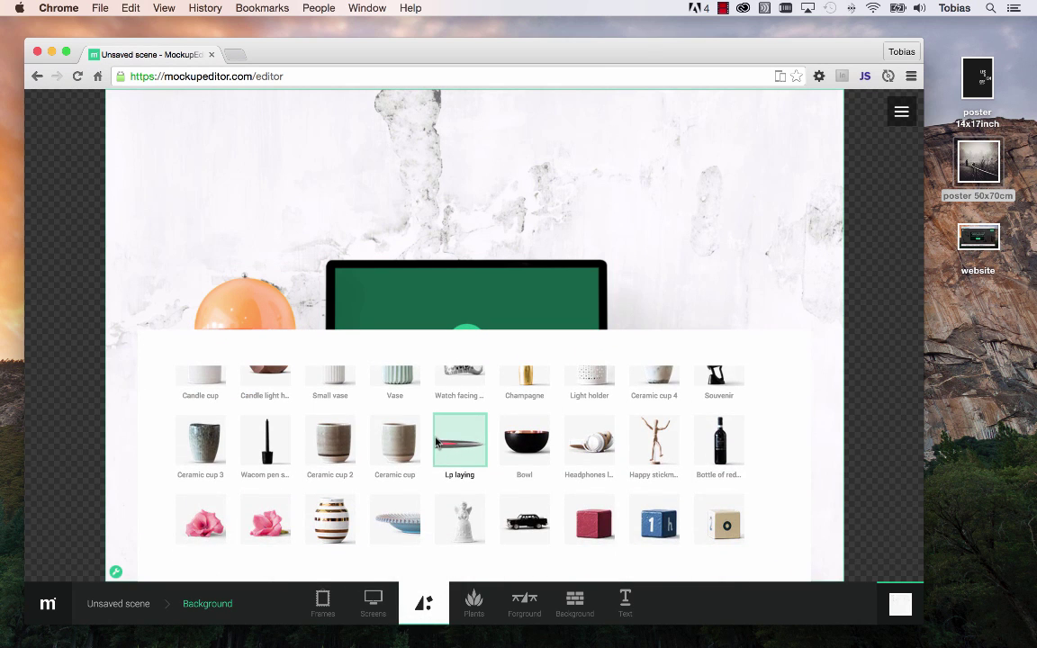
{"action": "scroll", "coordinate": [438, 447], "scroll_direction": "up", "scroll_amount": 5}
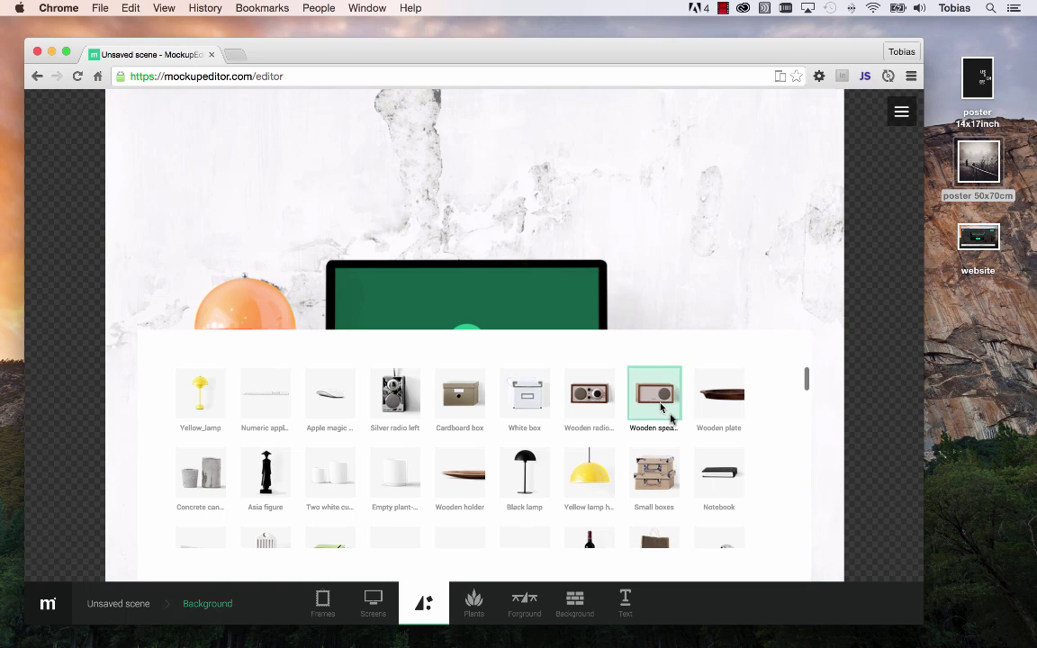
{"action": "left_click", "coordinate": [666, 369]}
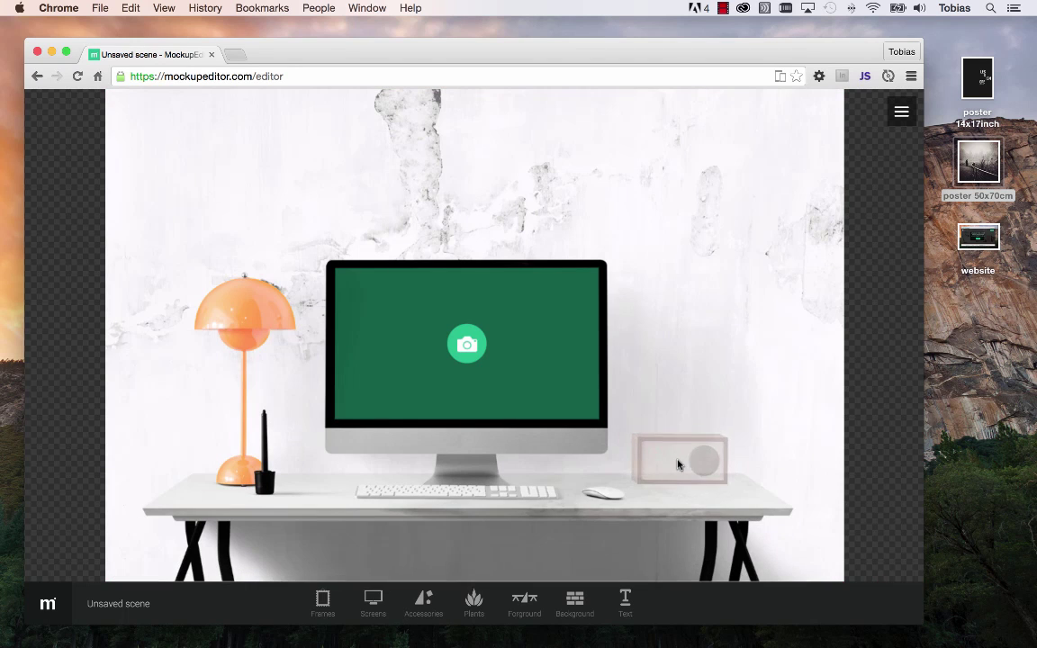
{"action": "left_click", "coordinate": [474, 602]}
{"action": "left_click", "coordinate": [435, 603]}
{"action": "left_click_drag", "start_coordinate": [580, 412], "coordinate": [281, 459]}
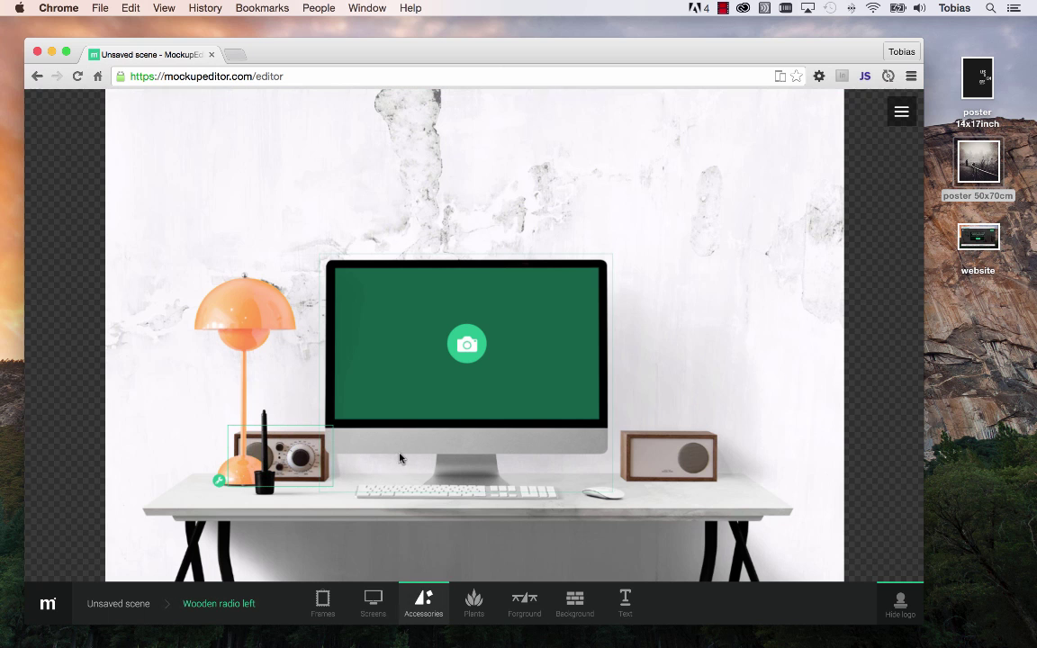
- Add the Ceramic cup 4 accessory to the desk in front of the wooden speaker
{"action": "left_click", "coordinate": [442, 609]}
{"action": "scroll", "coordinate": [500, 514], "scroll_direction": "down", "scroll_amount": 10}
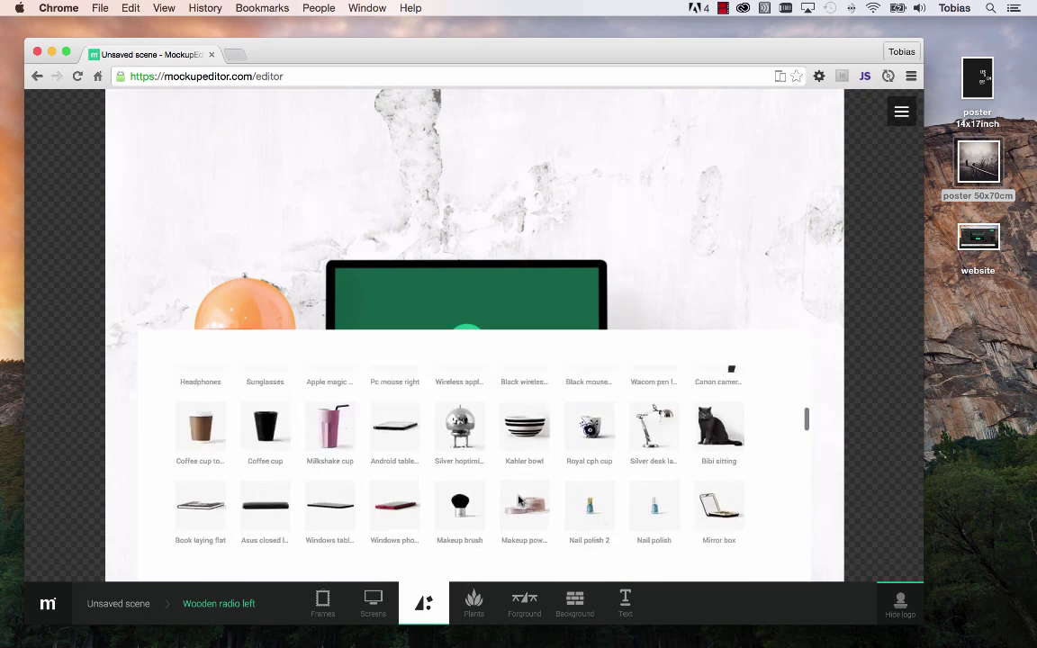
{"action": "scroll", "coordinate": [520, 500], "scroll_direction": "down", "scroll_amount": 15}
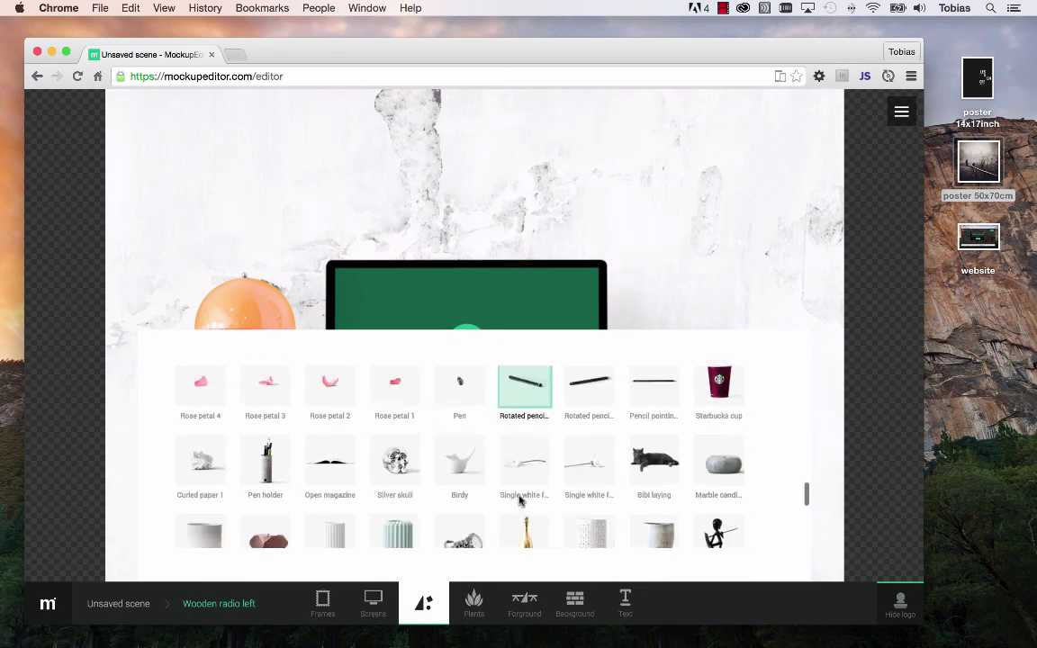
{"action": "mouse_move", "coordinate": [654, 486]}
{"action": "left_mouse_down"}
{"action": "mouse_move", "coordinate": [644, 487]}
{"action": "mouse_move", "coordinate": [665, 480]}
{"action": "left_mouse_up"}
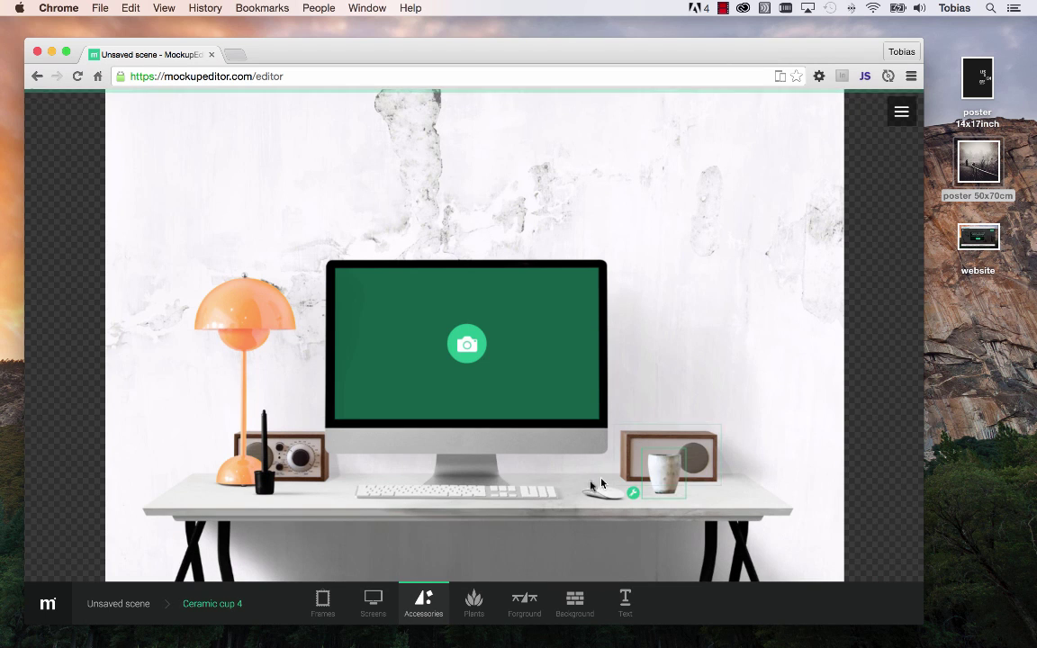
- Add the Curled paper 1 accessory to the desk between the mouse and the ceramic cup
{"action": "left_click", "coordinate": [423, 603]}
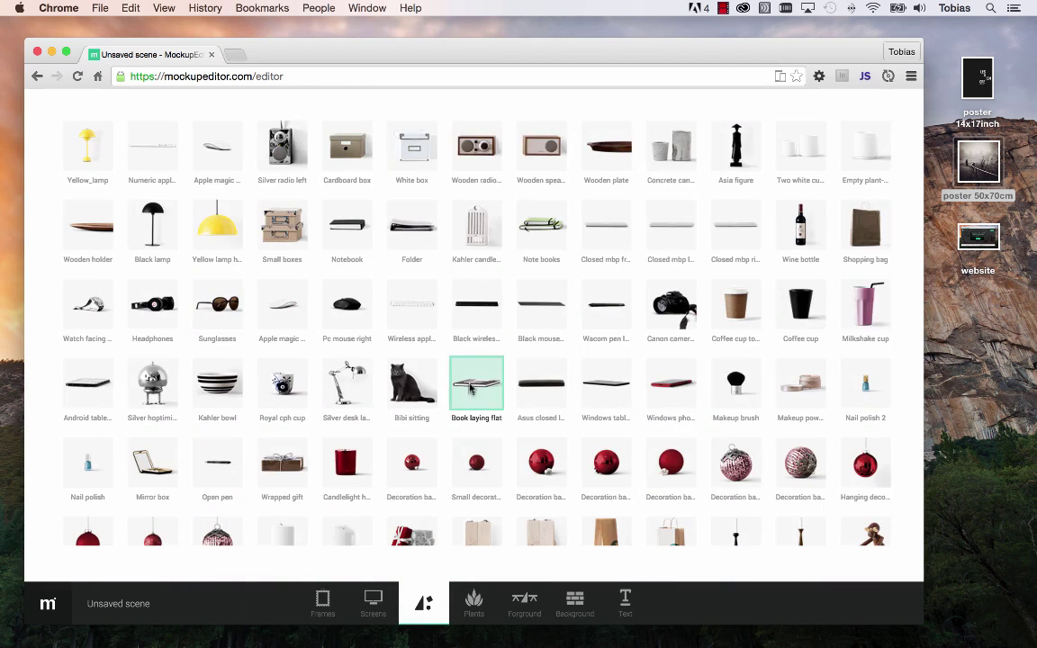
{"action": "scroll", "coordinate": [471, 382], "scroll_direction": "down", "scroll_amount": 5}
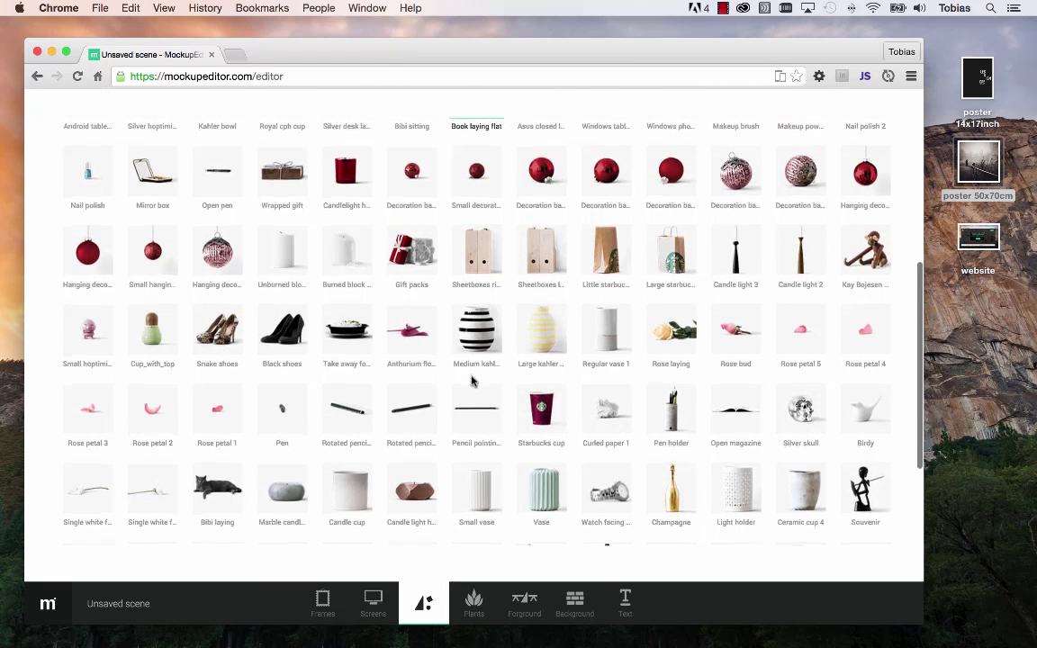
{"action": "left_click", "coordinate": [593, 367]}
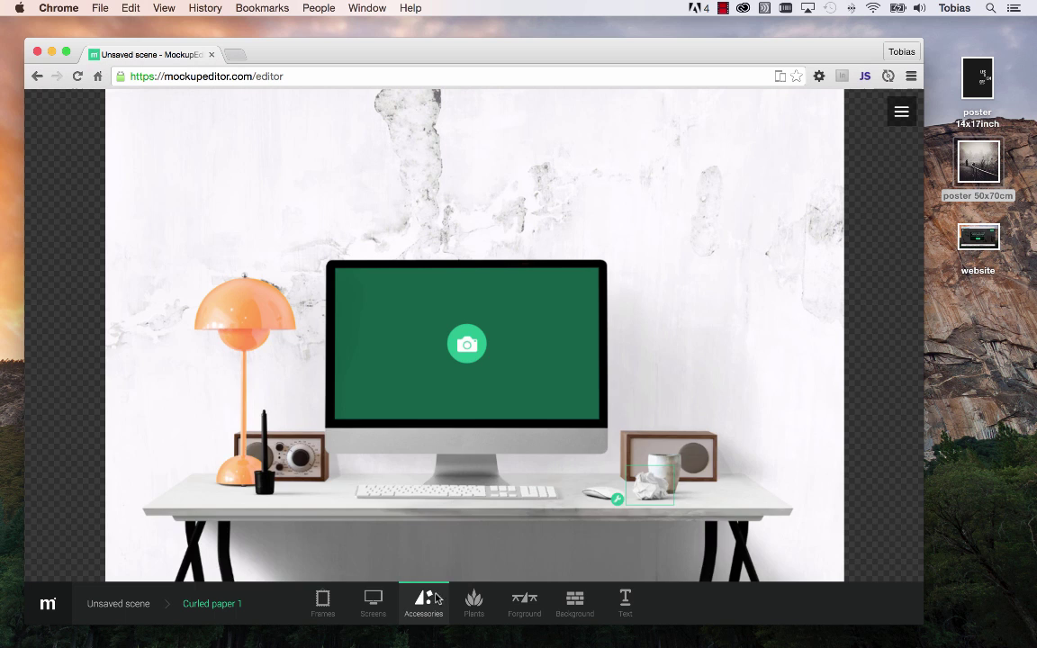
- Add the Happy stickman accessory and move it to the gap between the iMac and the wooden speaker
{"action": "left_click", "coordinate": [436, 598]}
{"action": "scroll", "coordinate": [610, 490], "scroll_direction": "down", "scroll_amount": 2}
{"action": "left_click", "coordinate": [666, 485]}
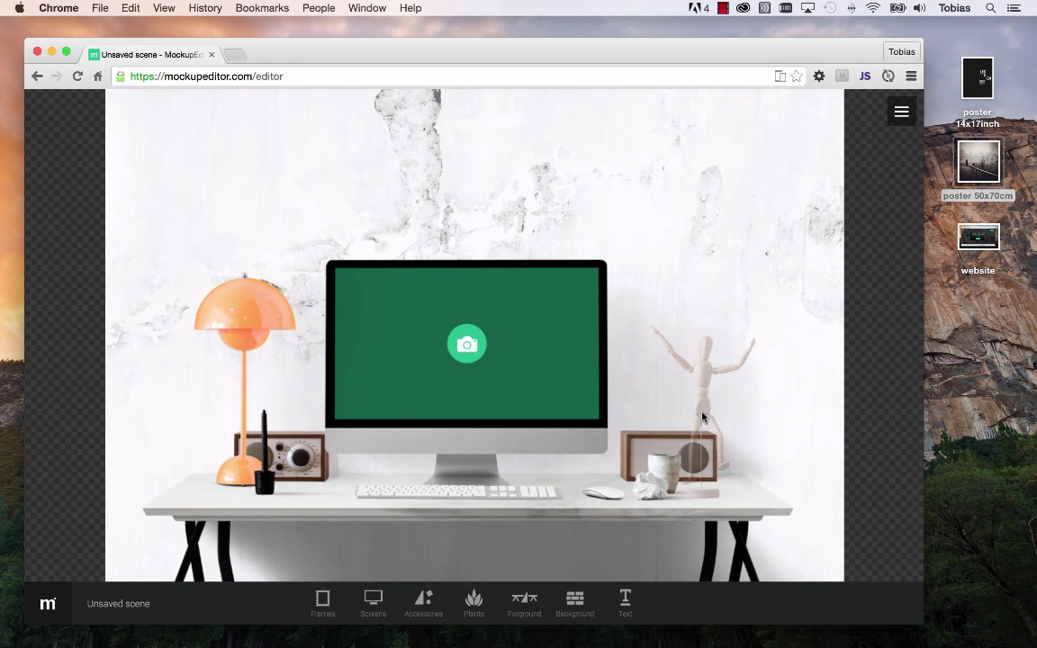
{"action": "left_click", "coordinate": [704, 416]}
{"action": "left_click_drag", "start_coordinate": [704, 417], "coordinate": [624, 406]}
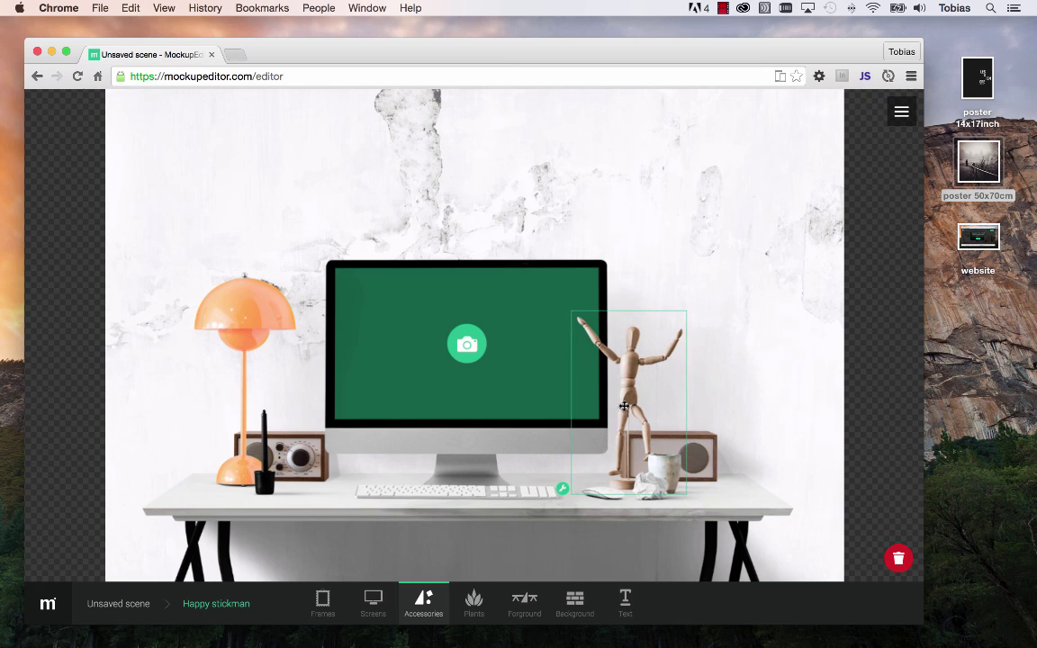
- Shift the ceramic cup and the curled paper slightly to the right, clear of the stickman's base
{"action": "left_click", "coordinate": [649, 486]}
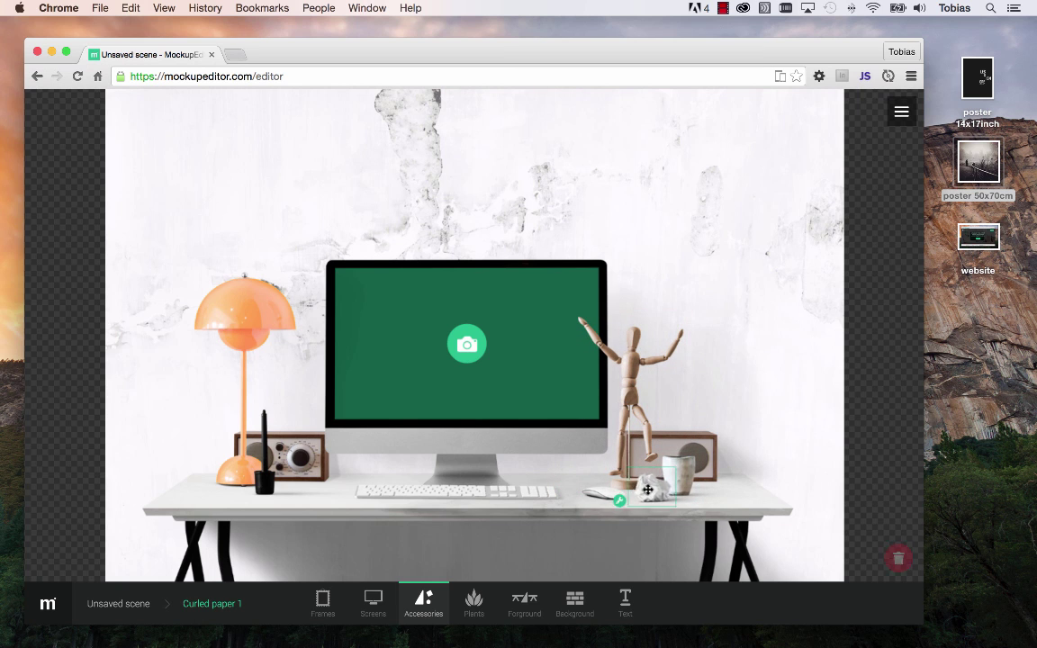
{"action": "left_click_drag", "start_coordinate": [648, 489], "coordinate": [651, 491]}
{"action": "mouse_move", "coordinate": [657, 474]}
{"action": "left_mouse_down"}
{"action": "mouse_move", "coordinate": [610, 478]}
{"action": "mouse_move", "coordinate": [658, 479]}
{"action": "mouse_move", "coordinate": [618, 489]}
{"action": "mouse_move", "coordinate": [655, 491]}
{"action": "left_mouse_up"}
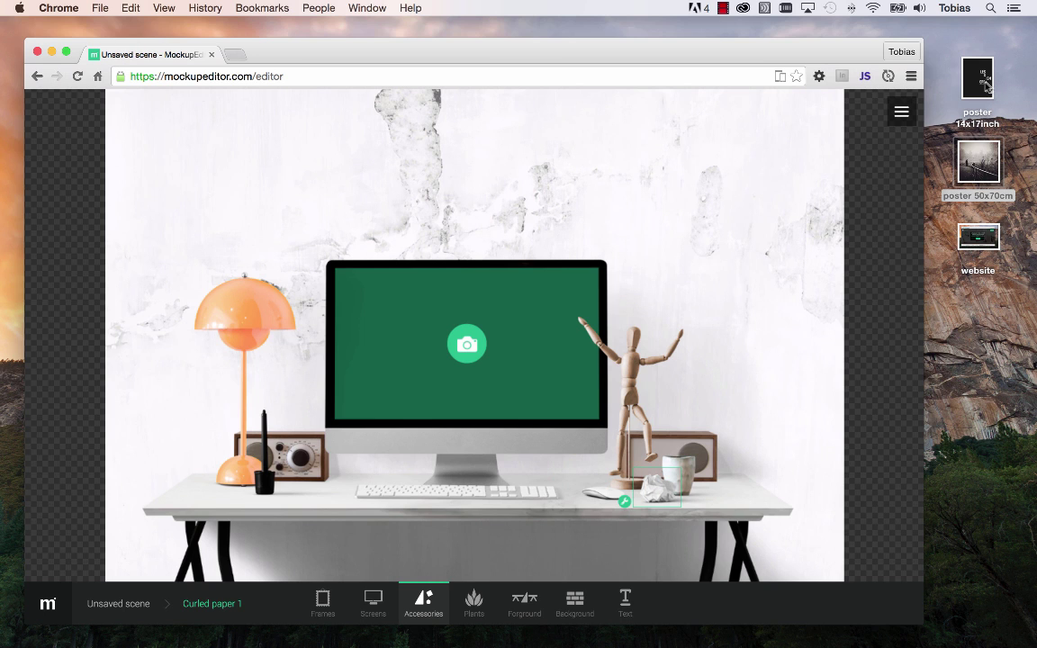
{"action": "left_click", "coordinate": [977, 117]}
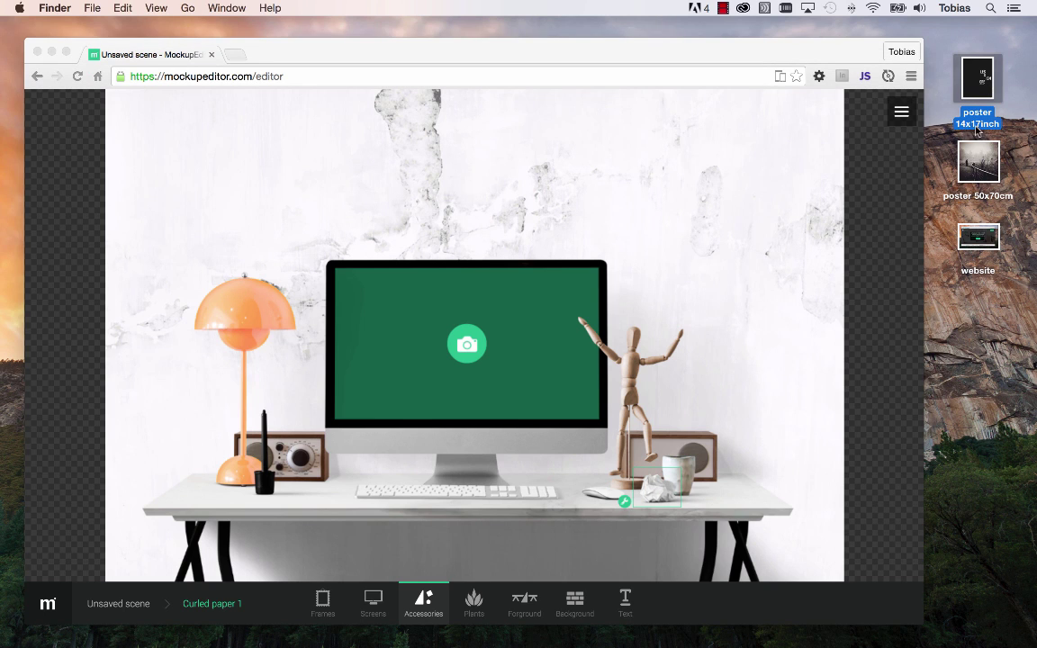
{"action": "left_click", "coordinate": [979, 162]}
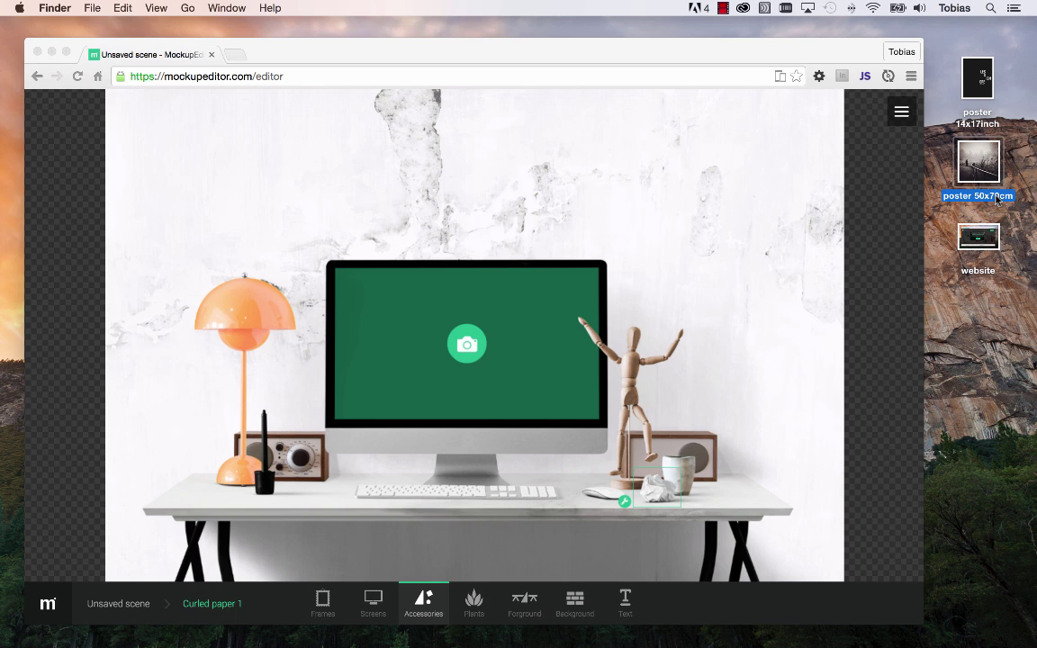
{"action": "left_click", "coordinate": [822, 180]}
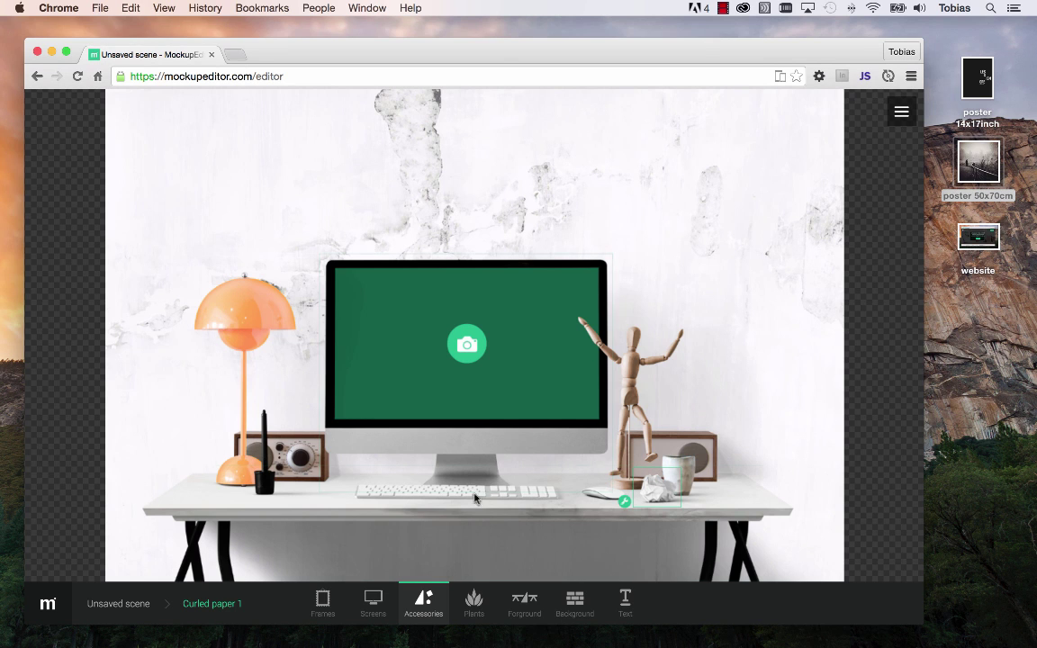
- Create a thin black frame 14 by 17 inches and hang it on the wall to the upper right of the iMac
{"action": "left_click", "coordinate": [322, 601]}
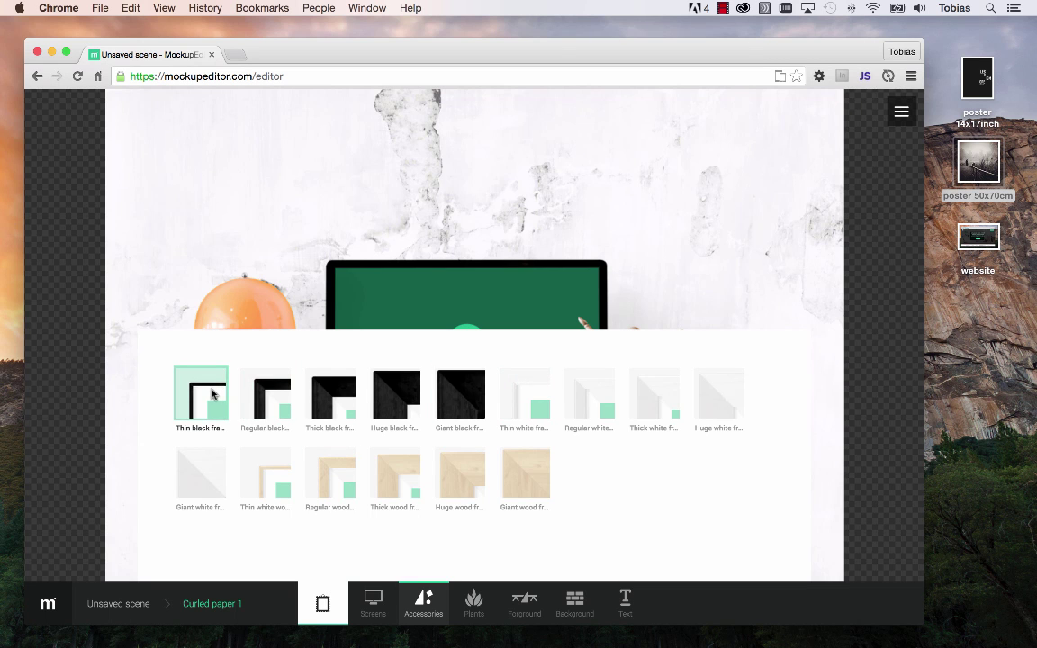
{"action": "left_click", "coordinate": [213, 393]}
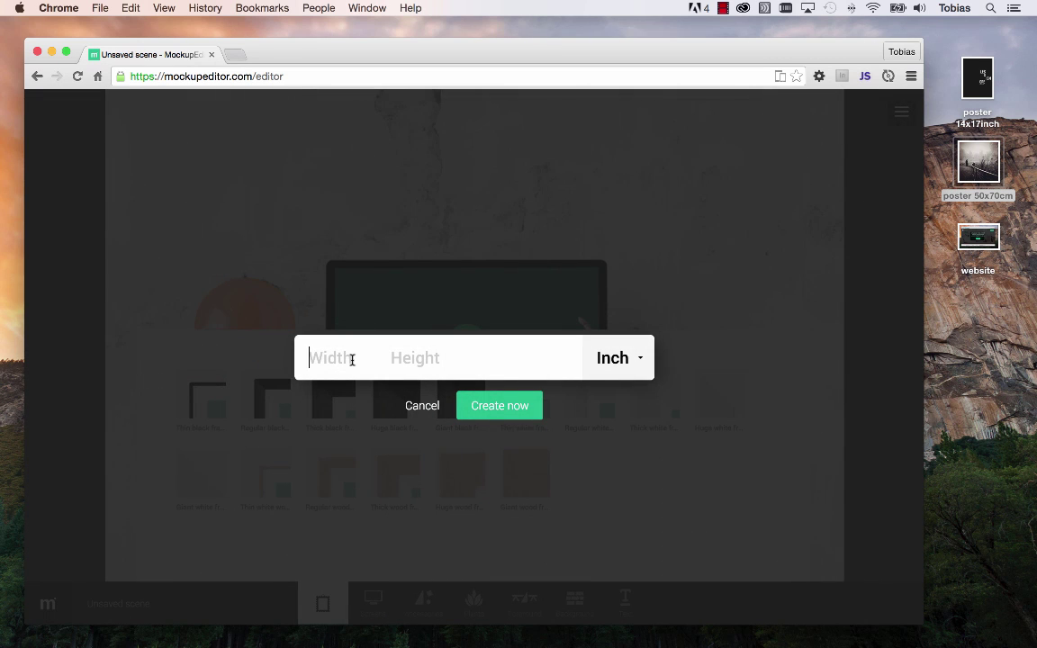
{"action": "type", "text": "14"}
{"action": "left_click", "coordinate": [456, 353]}
{"action": "type", "text": "17"}
{"action": "left_click", "coordinate": [616, 358]}
{"action": "left_click", "coordinate": [620, 364]}
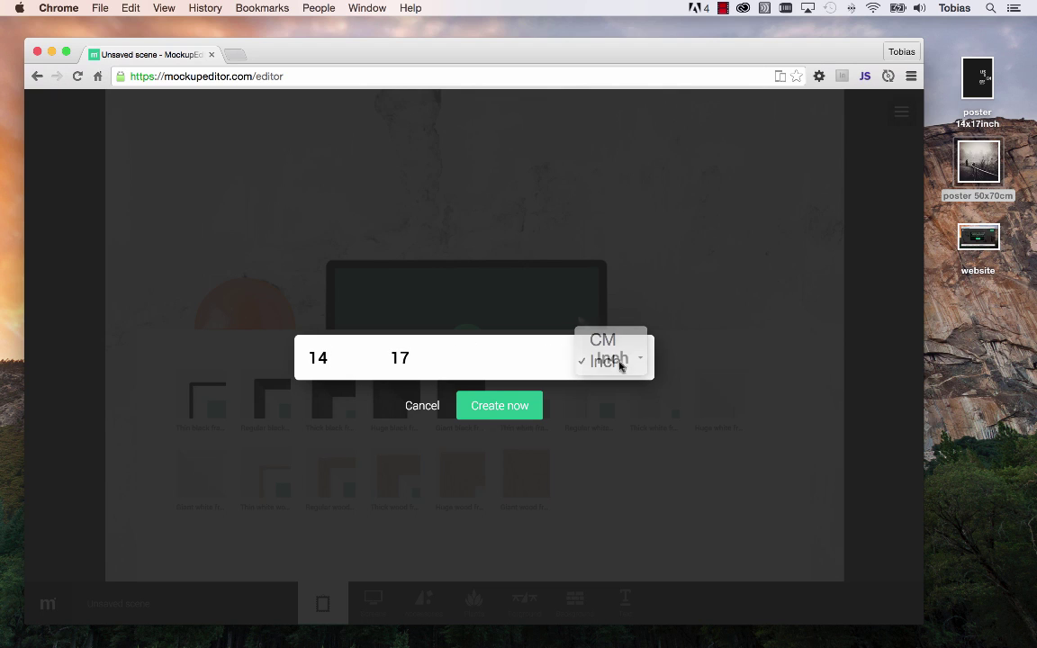
{"action": "left_click", "coordinate": [499, 406]}
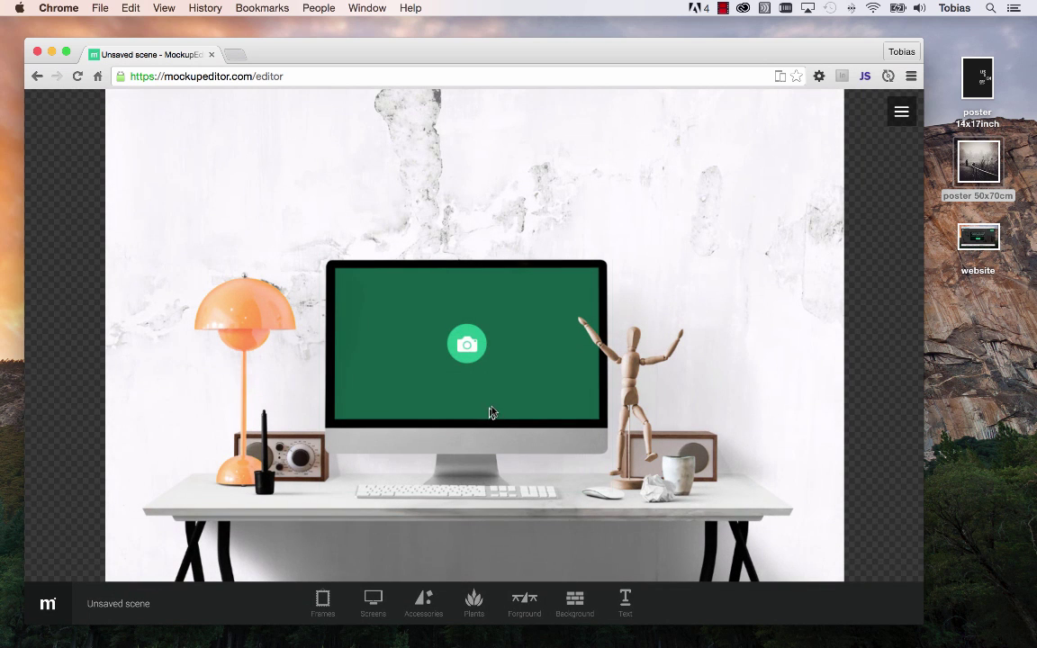
{"action": "left_click_drag", "start_coordinate": [512, 414], "coordinate": [768, 271]}
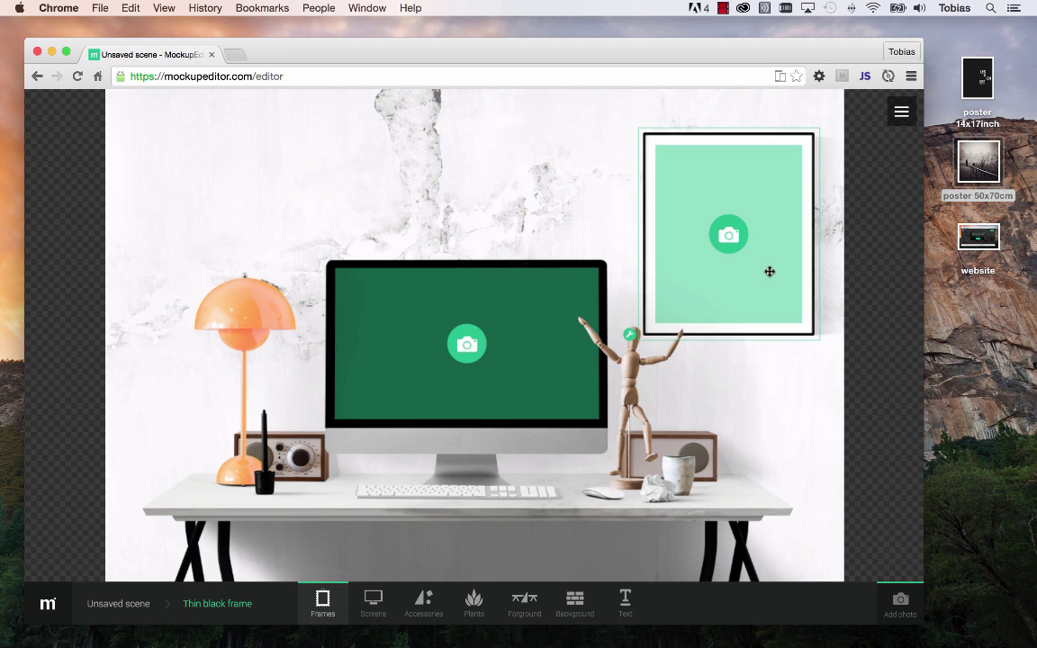
- Place the desktop image "poster 14x17inch" in the thin black frame, adjust its crop and apply it
{"action": "left_click", "coordinate": [731, 238]}
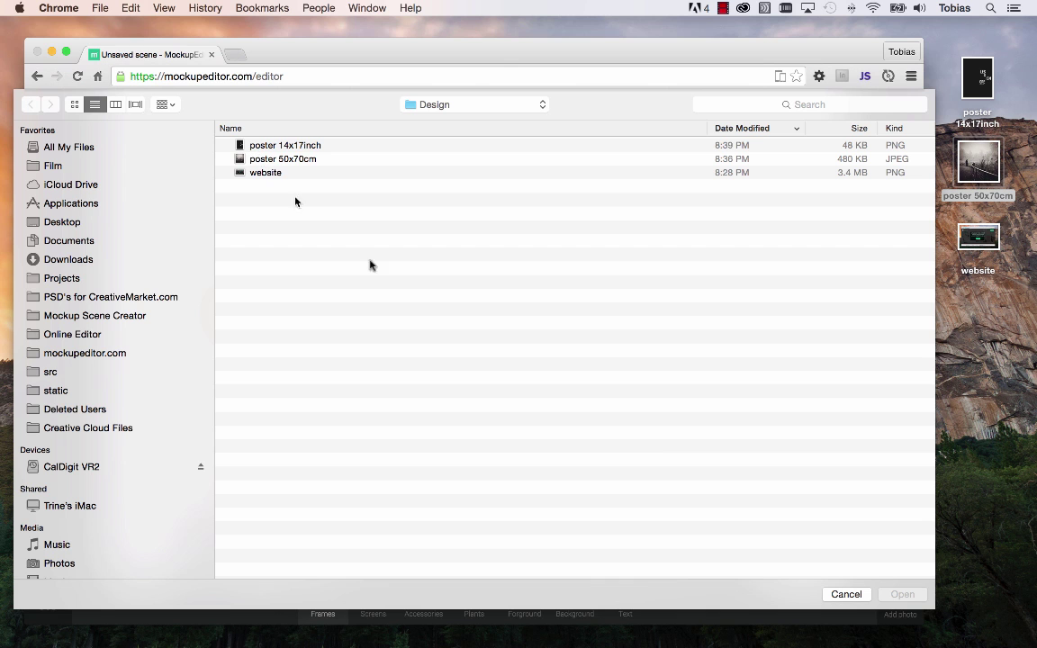
{"action": "left_click", "coordinate": [846, 594]}
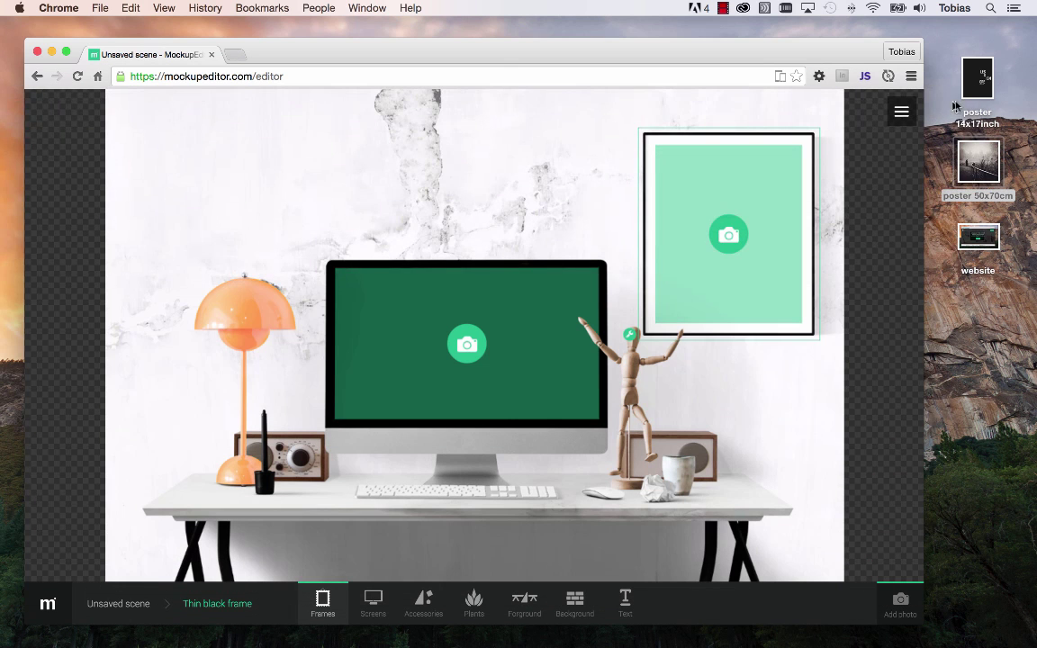
{"action": "left_click", "coordinate": [979, 79]}
{"action": "left_click_drag", "start_coordinate": [982, 81], "coordinate": [774, 191]}
{"action": "left_click_drag", "start_coordinate": [631, 258], "coordinate": [631, 240]}
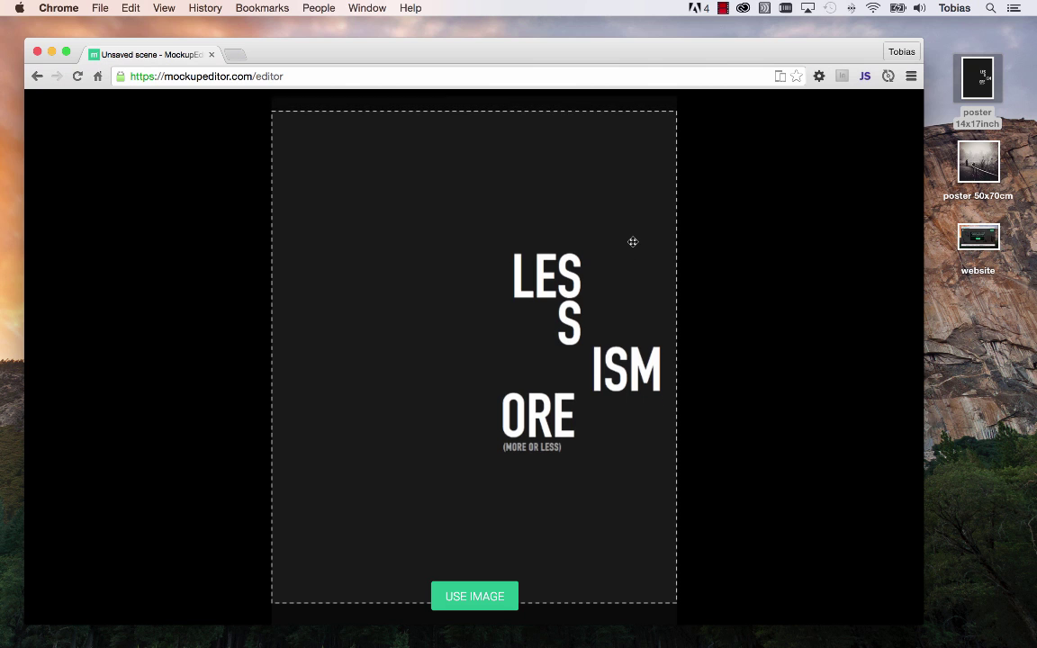
{"action": "left_click", "coordinate": [467, 596]}
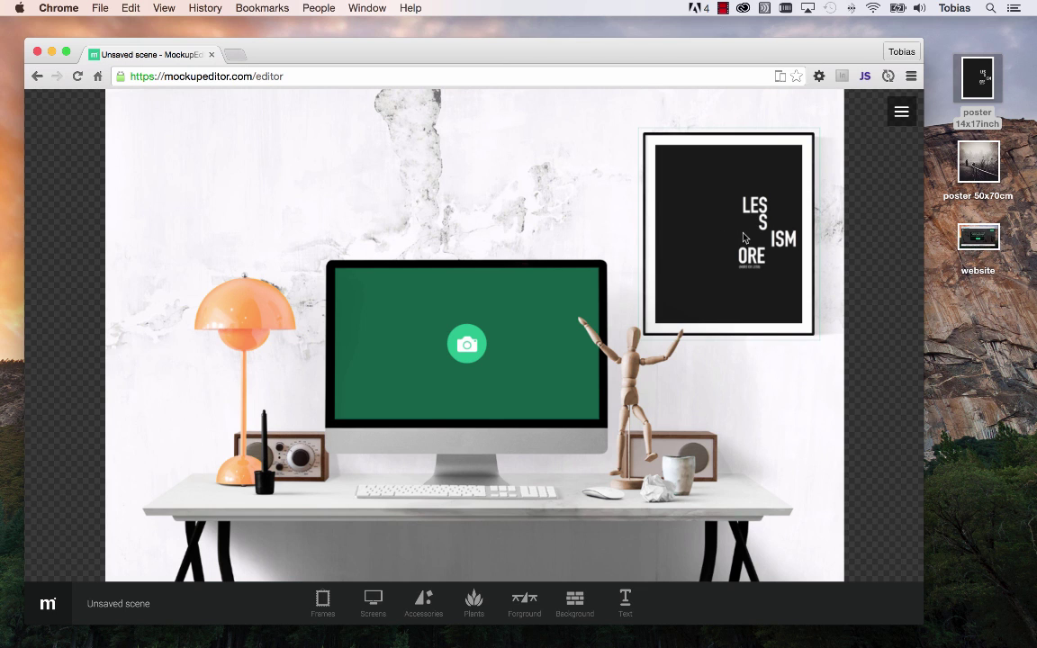
- Create a regular white frame 50 by 70 cm
{"action": "left_click", "coordinate": [322, 601]}
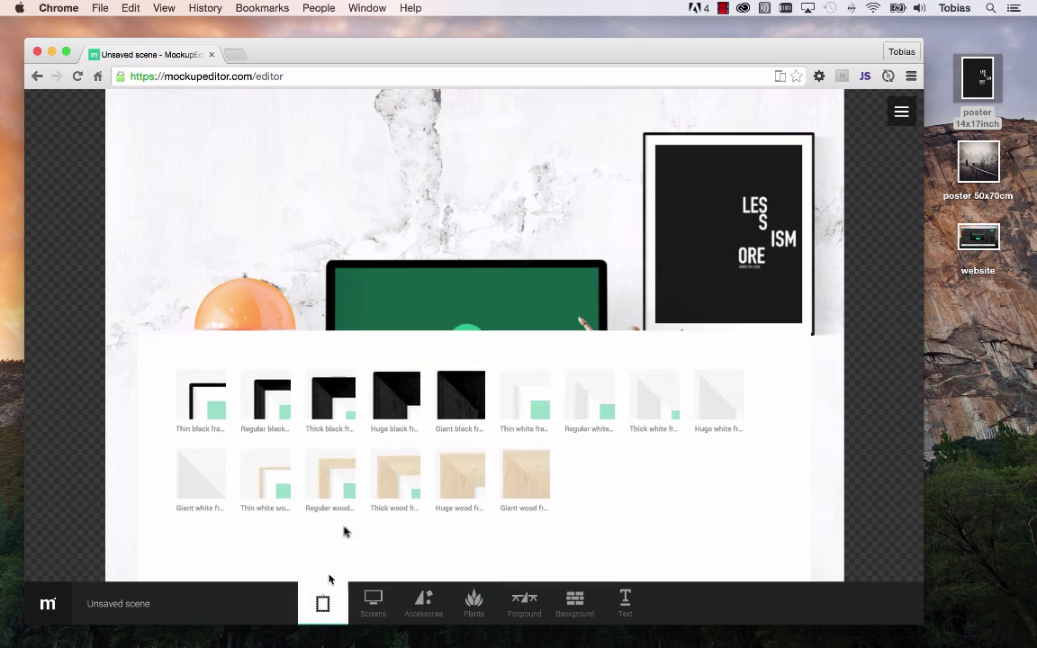
{"action": "left_click", "coordinate": [589, 399]}
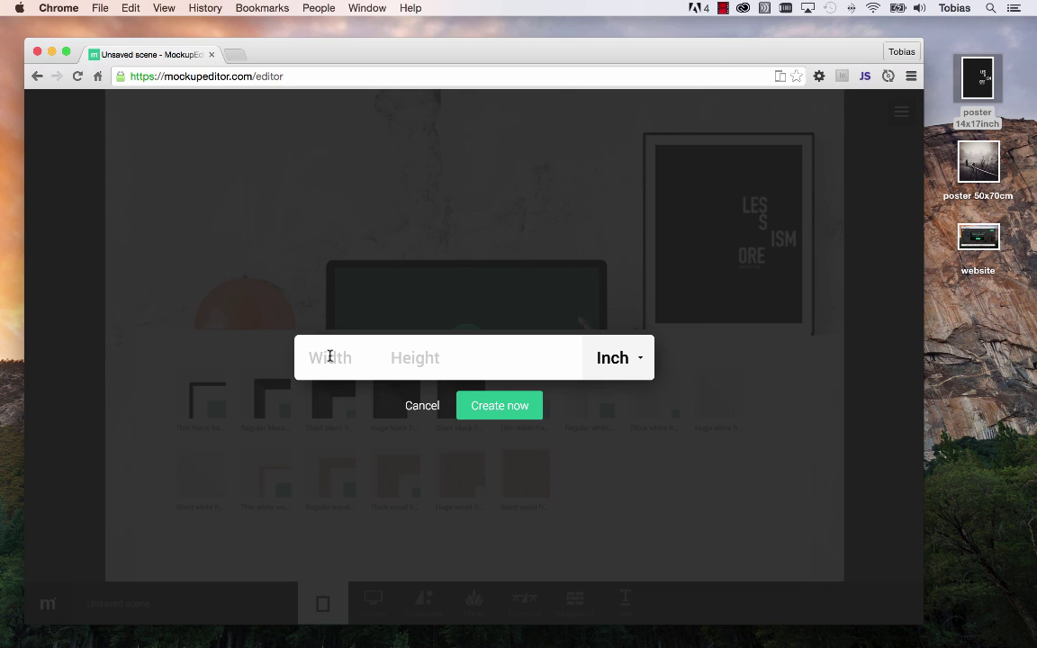
{"action": "type", "text": "50"}
{"action": "key", "text": "Tab"}
{"action": "type", "text": "70"}
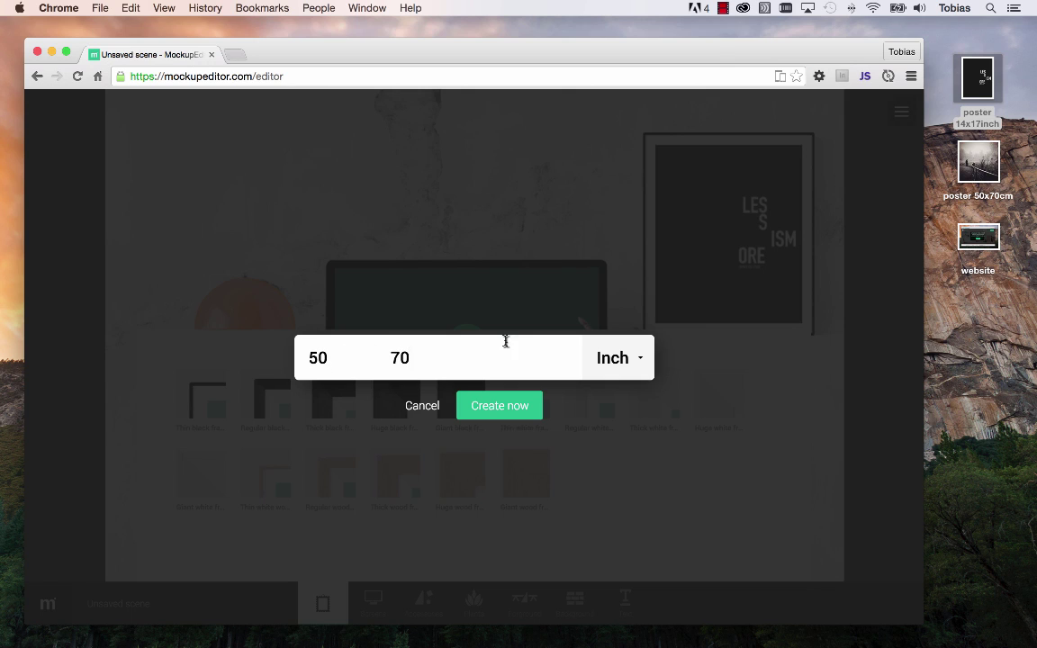
{"action": "left_click", "coordinate": [620, 358]}
{"action": "left_click", "coordinate": [622, 343]}
{"action": "key", "text": "Return"}
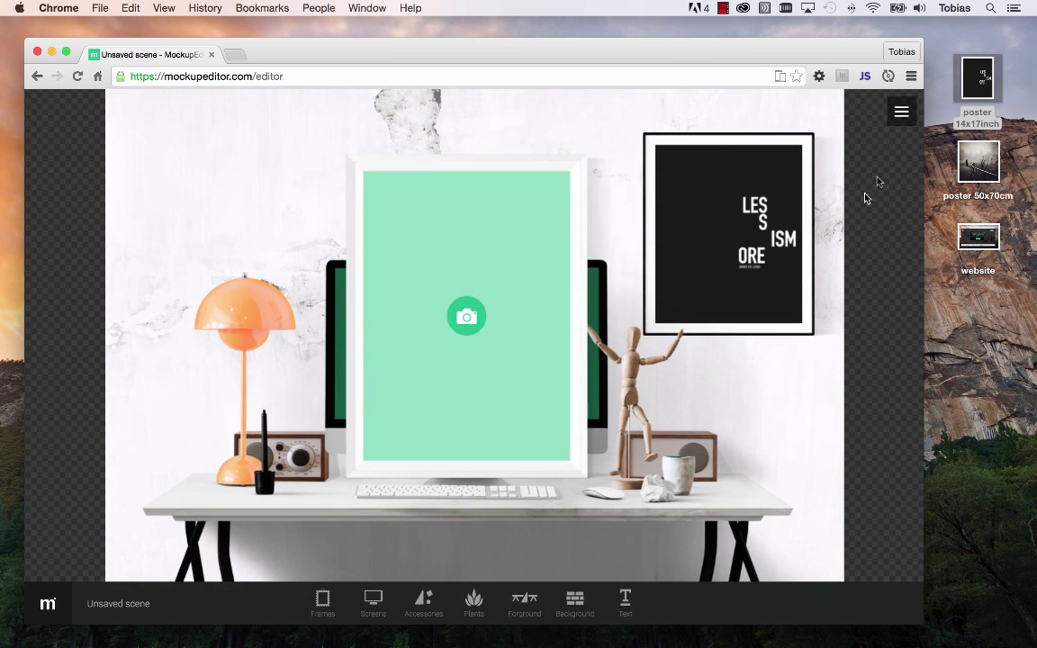
- Insert and apply the desktop image "poster 50x70cm" in the white frame, and stand the frame on the desk behind the orange lamp
{"action": "left_click_drag", "start_coordinate": [980, 164], "coordinate": [538, 324]}
{"action": "left_click", "coordinate": [490, 596]}
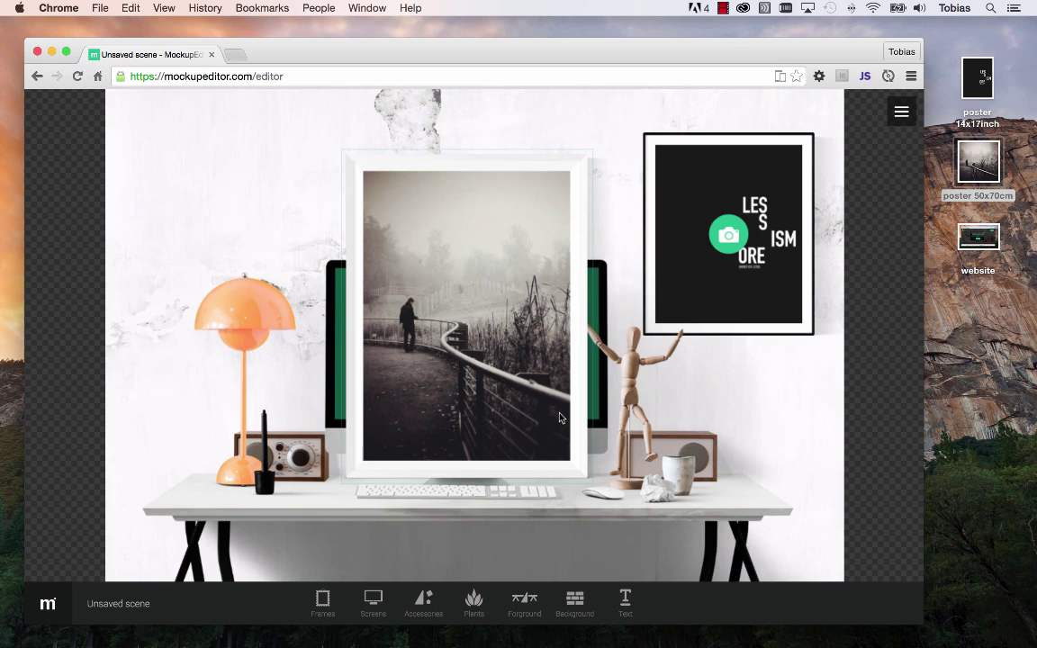
{"action": "left_click_drag", "start_coordinate": [549, 395], "coordinate": [391, 405]}
- Place the desktop image "website" on the iMac screen and apply it
{"action": "left_click_drag", "start_coordinate": [986, 237], "coordinate": [508, 355]}
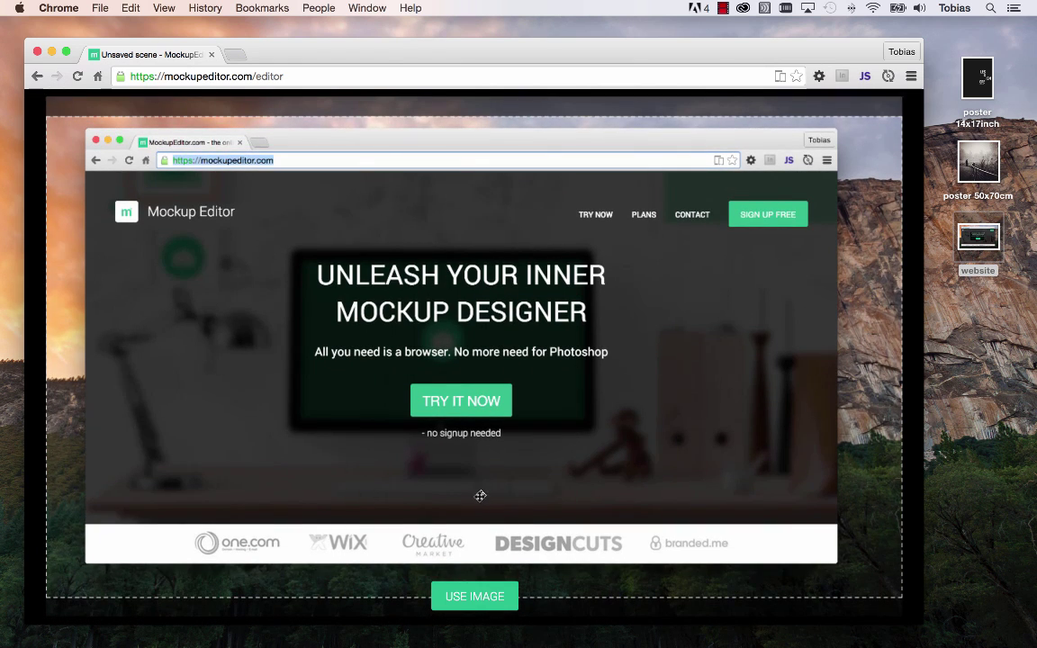
{"action": "left_click", "coordinate": [475, 596]}
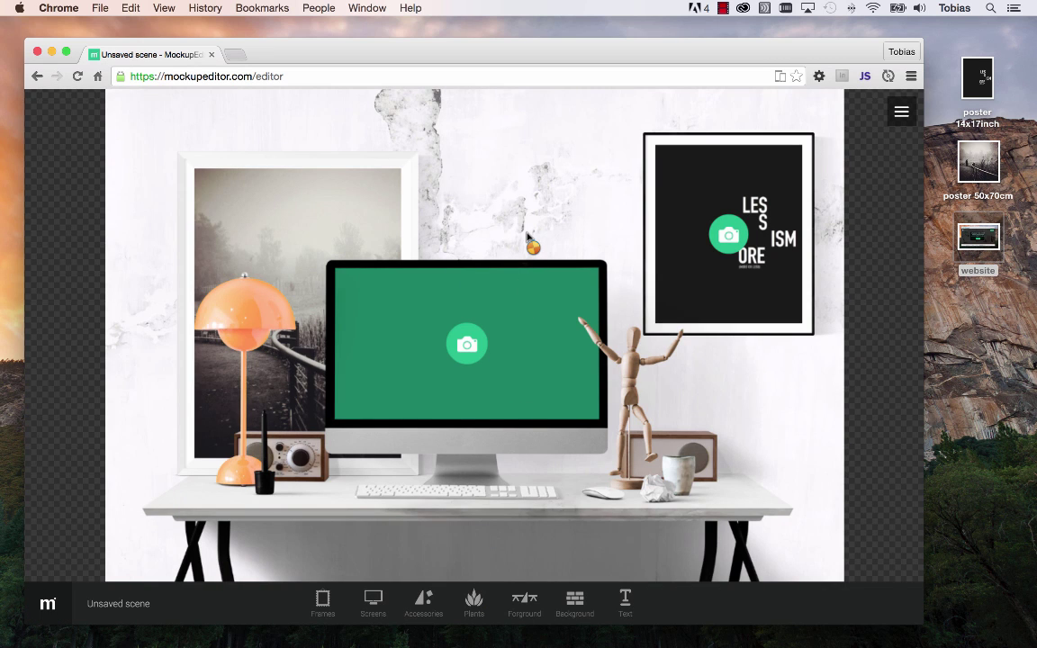
- Move the thin black framed poster down onto the desk, behind the wooden stickman and partly behind the iMac, and deselect it
{"action": "left_click", "coordinate": [673, 281]}
{"action": "left_click_drag", "start_coordinate": [674, 282], "coordinate": [586, 416]}
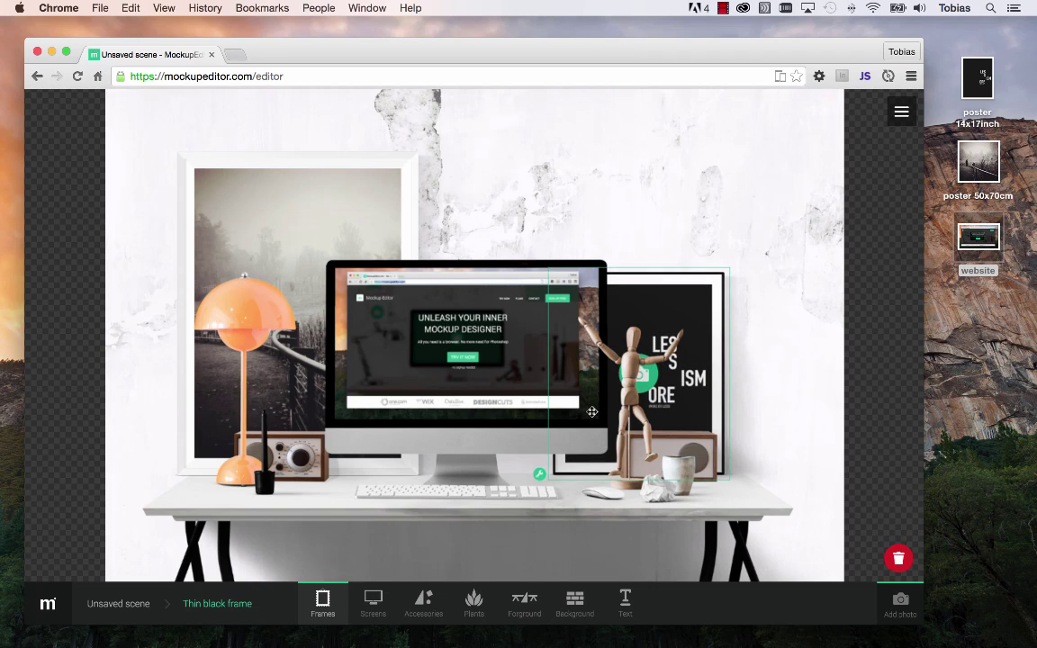
{"action": "left_click", "coordinate": [744, 264]}
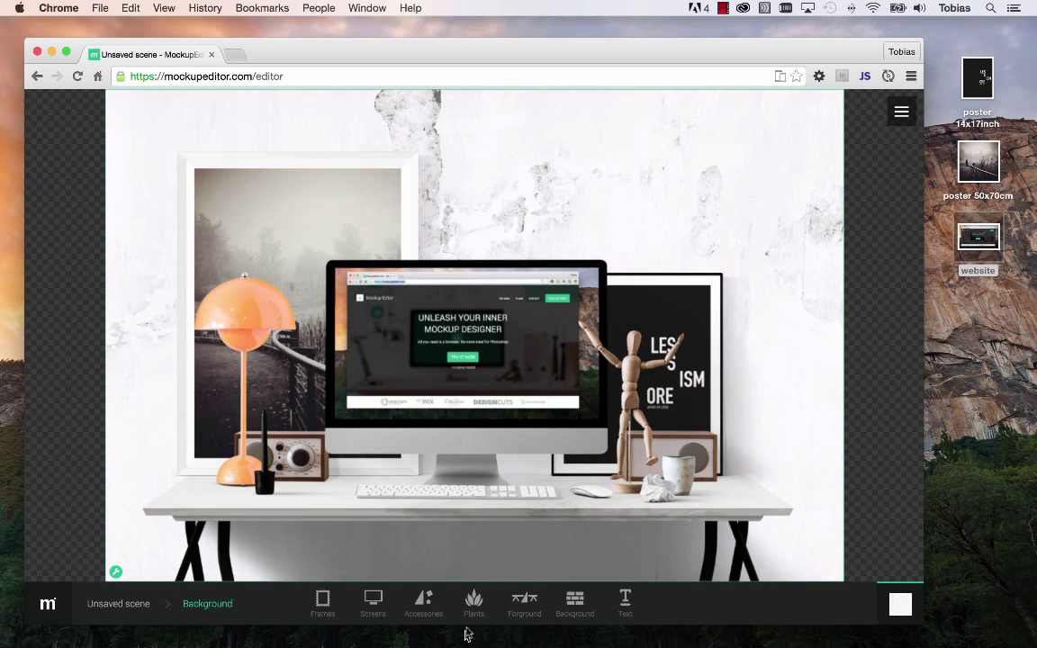
- Add the grassy potted plant (Plant 11) and place it on the desk to the right of the ceramic cup
{"action": "left_click", "coordinate": [473, 601]}
{"action": "left_click", "coordinate": [265, 473]}
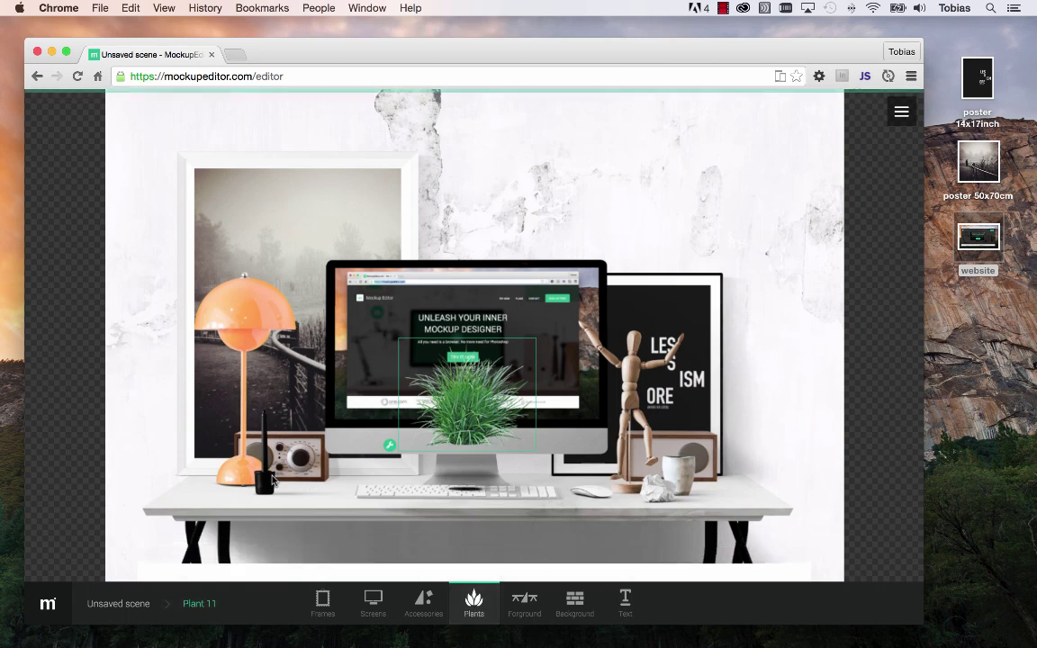
{"action": "left_click_drag", "start_coordinate": [513, 438], "coordinate": [738, 480]}
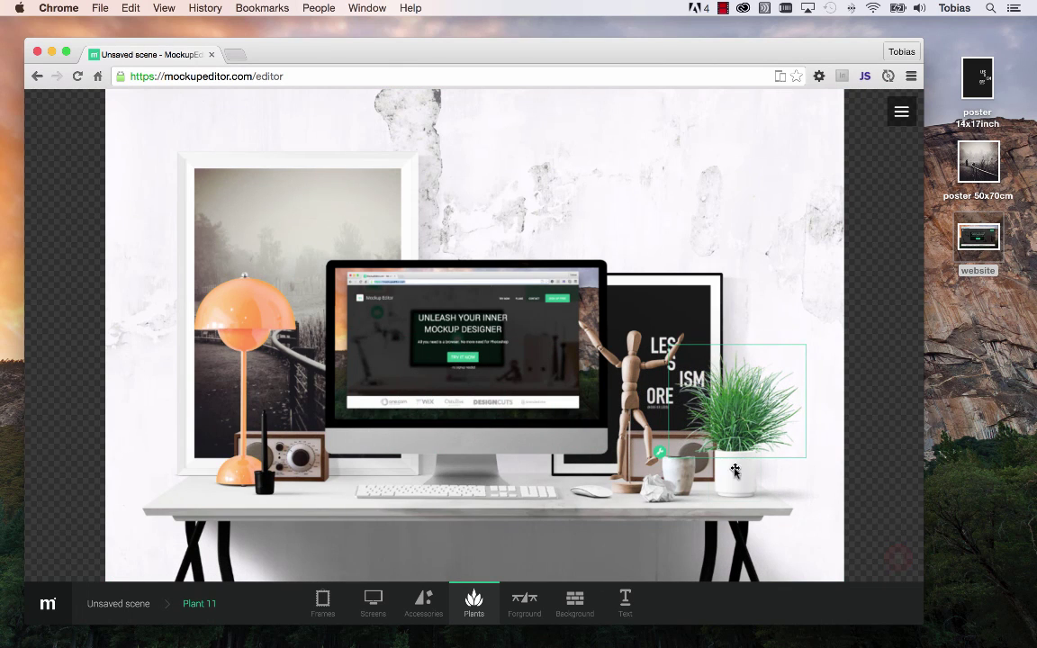
- Change the plant's pot type to the large yellow-striped Kahler vase
{"action": "left_click", "coordinate": [738, 480]}
{"action": "right_click", "coordinate": [738, 475]}
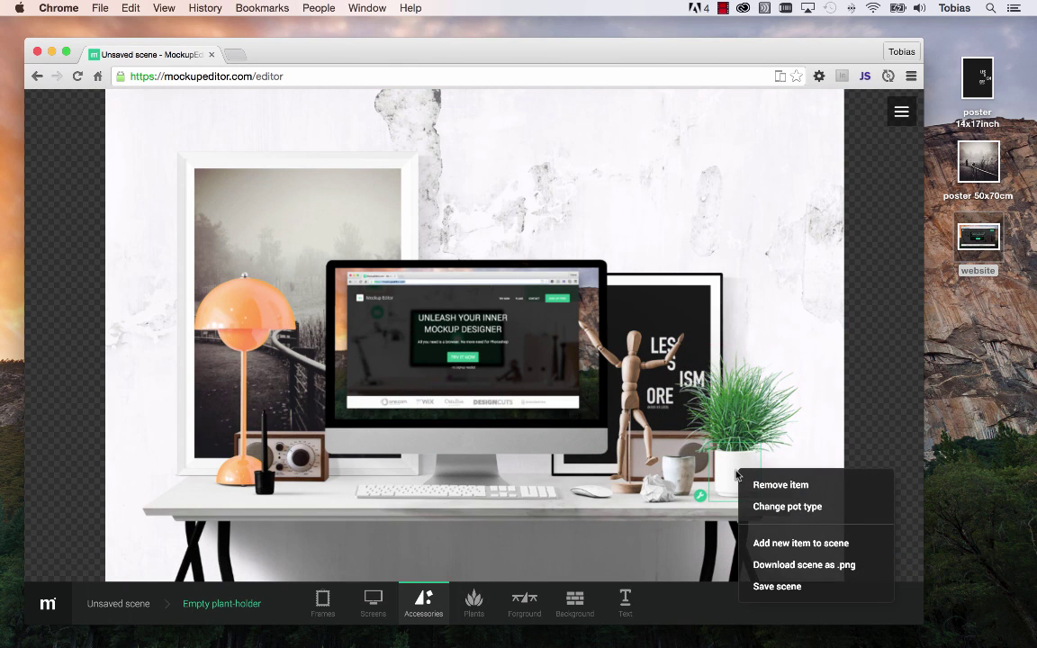
{"action": "left_click", "coordinate": [781, 507]}
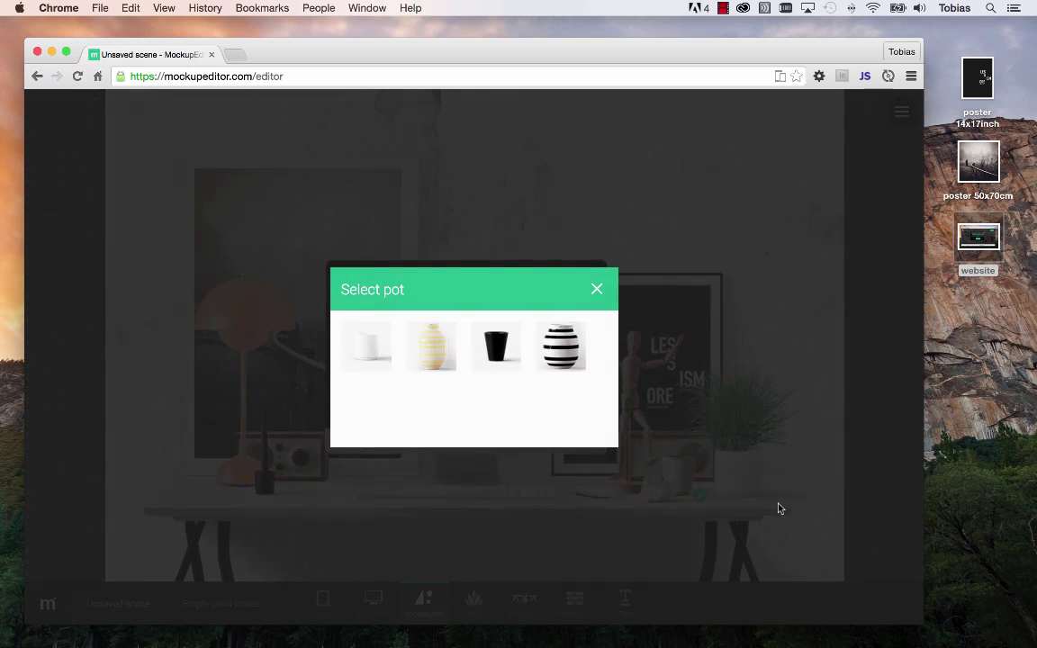
{"action": "left_click", "coordinate": [432, 346]}
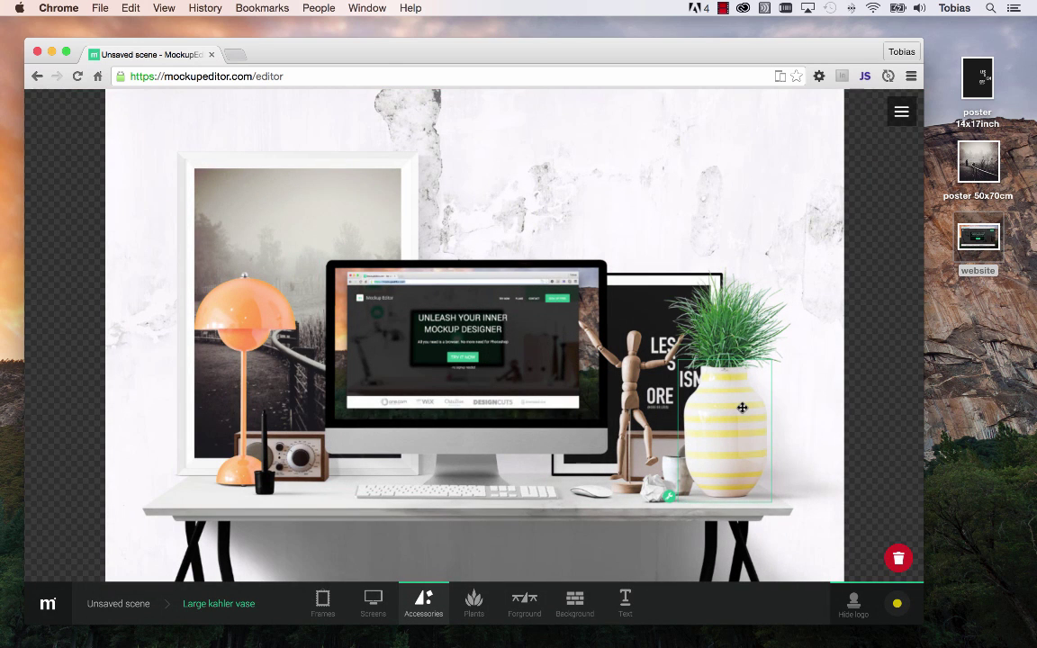
- Widen the desk on its right side to nearly the scene's right edge
{"action": "left_click", "coordinate": [802, 540]}
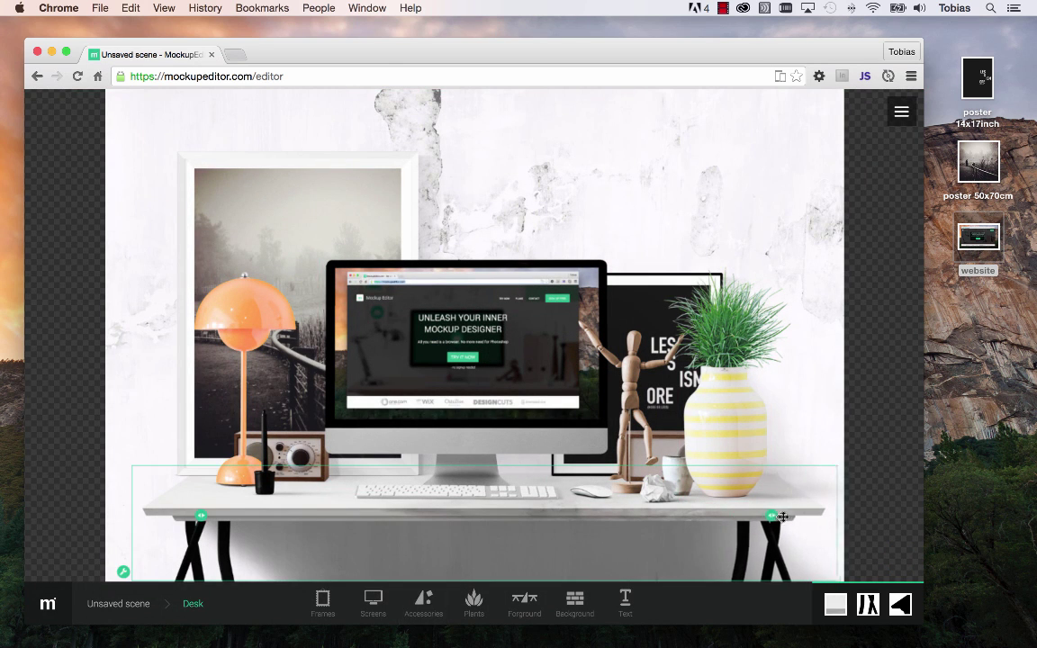
- Recolour the vase's stripes pink with its logo hidden, and shift the vase slightly to the right, clear of the ceramic cup
{"action": "left_click", "coordinate": [759, 459]}
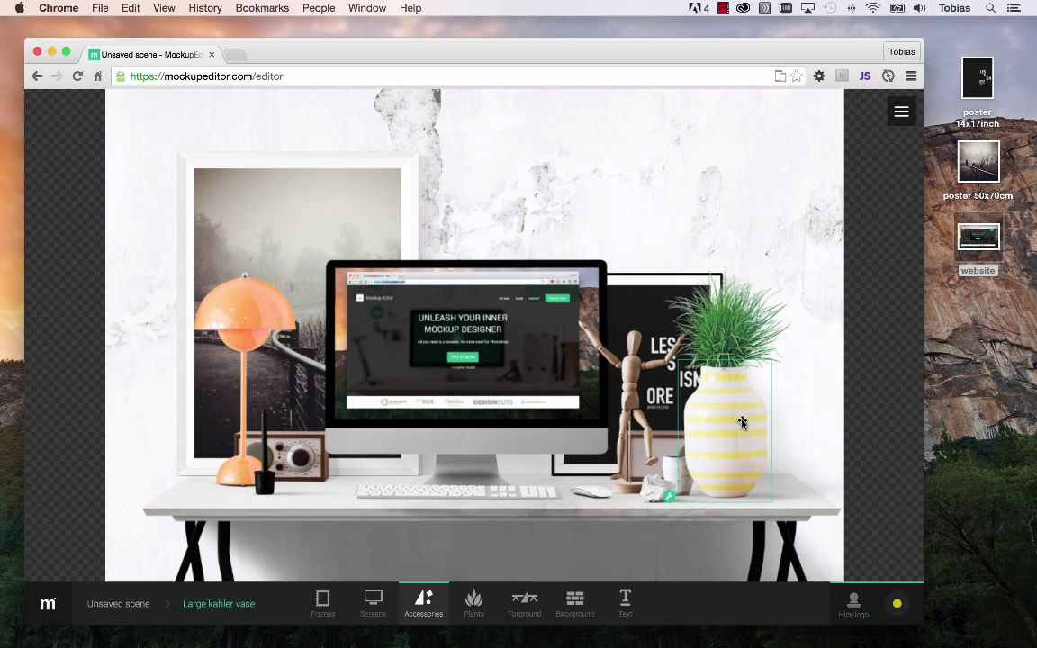
{"action": "right_click", "coordinate": [743, 419]}
{"action": "left_click_drag", "start_coordinate": [780, 509], "coordinate": [878, 510]}
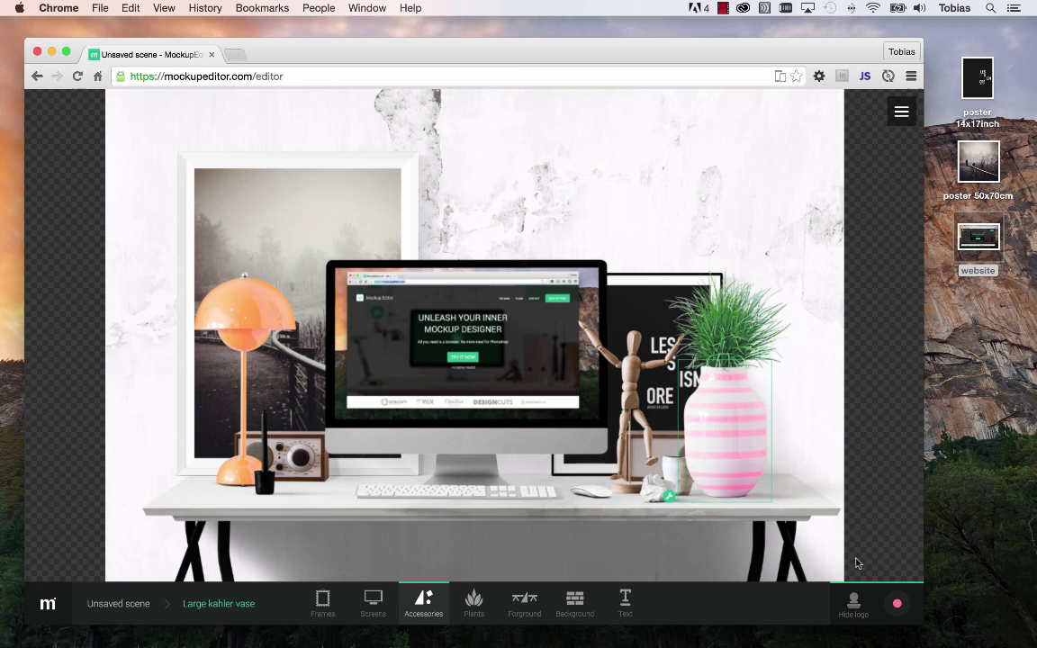
{"action": "left_click_drag", "start_coordinate": [726, 396], "coordinate": [738, 436]}
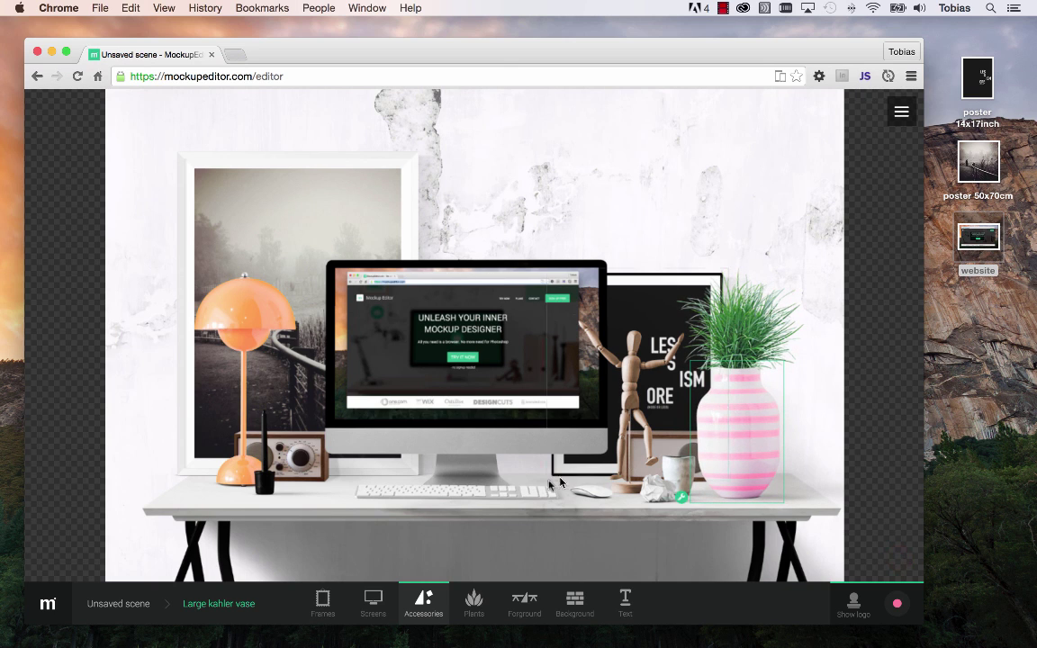
- Widen the desk on its left side to nearly the scene's left edge
{"action": "left_click", "coordinate": [199, 516]}
{"action": "left_click_drag", "start_coordinate": [199, 516], "coordinate": [177, 517]}
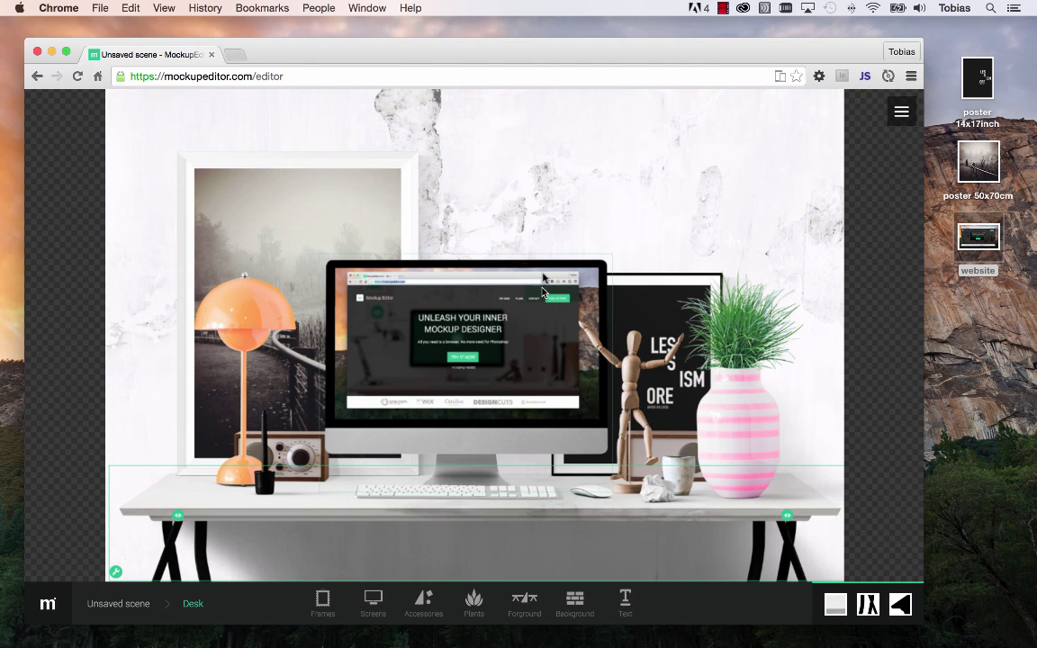